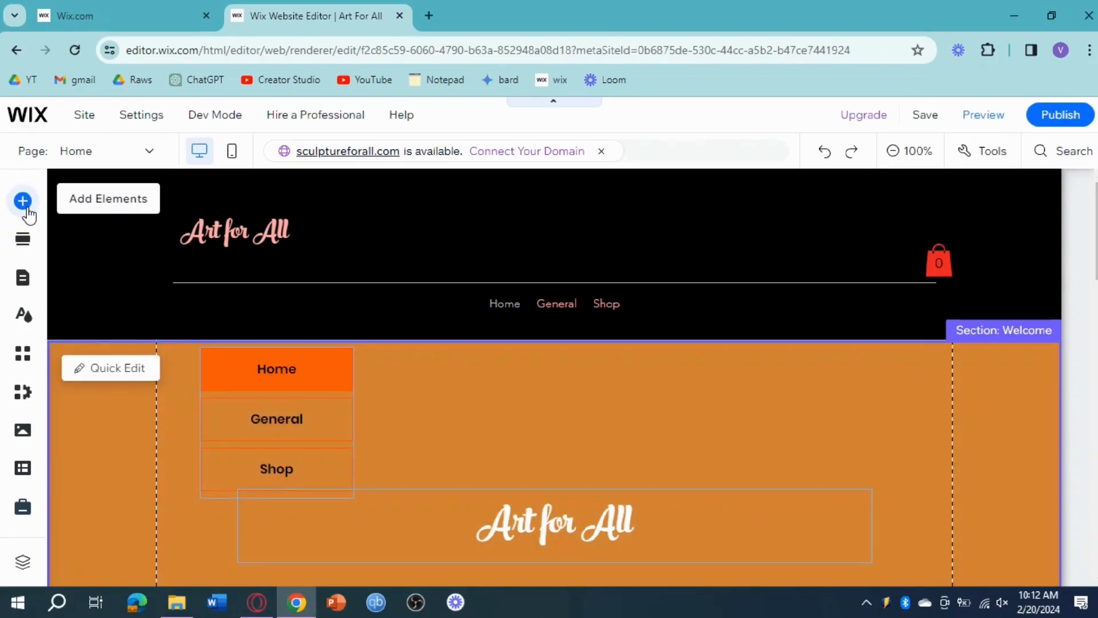
Search the editor for "member" and add the Wix Members Area app to the site.
{"action": "left_click", "coordinate": [51, 210]}
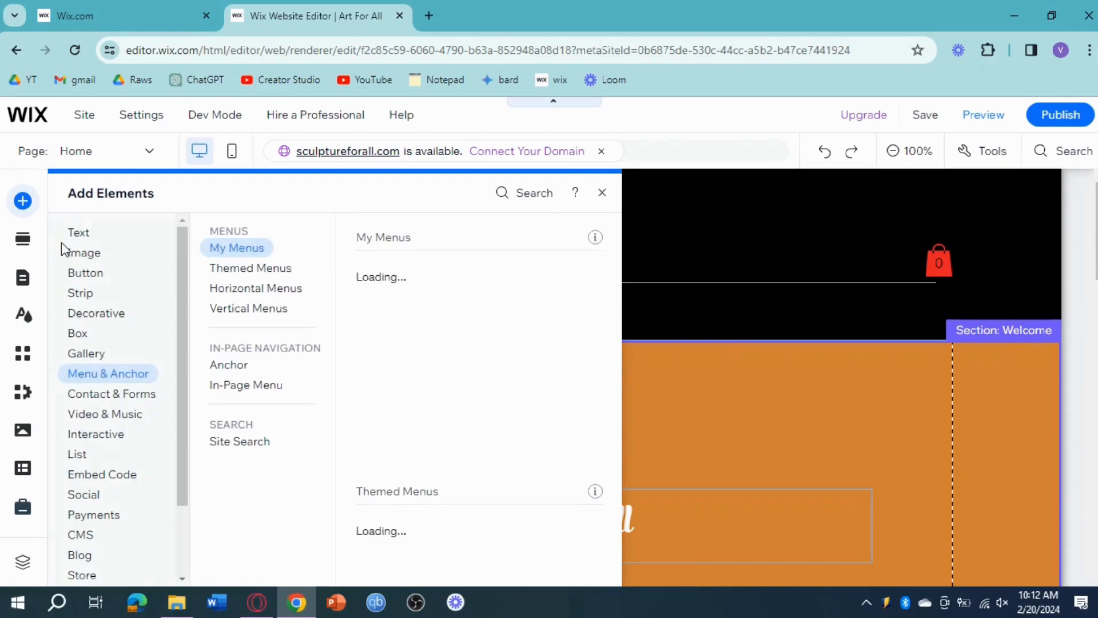
{"action": "scroll", "coordinate": [115, 334], "scroll_direction": "down", "scroll_amount": 2}
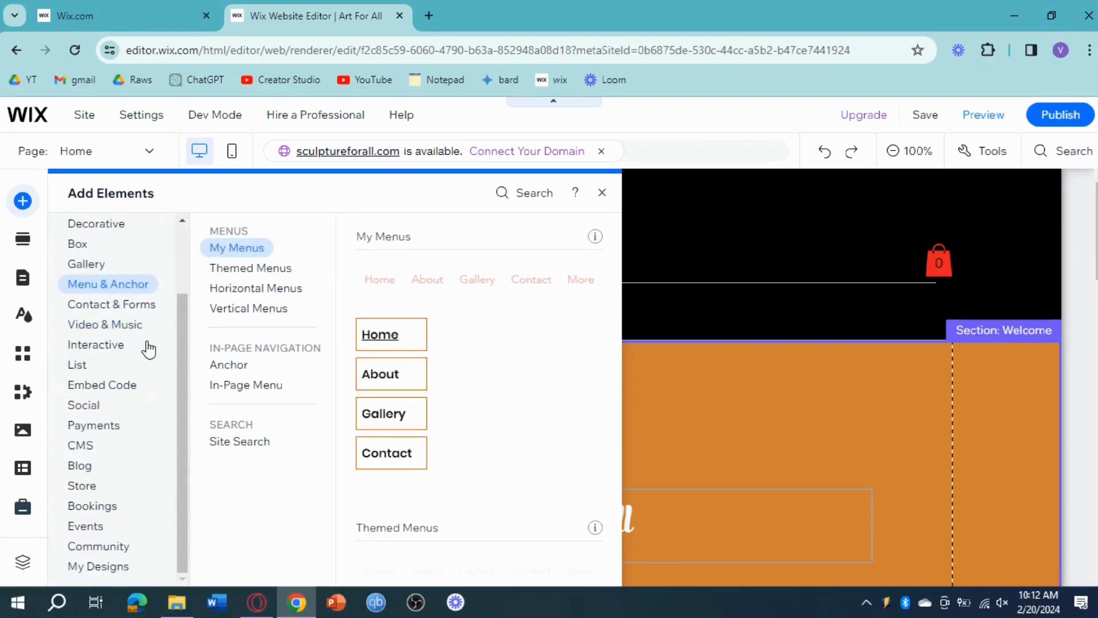
{"action": "left_click", "coordinate": [104, 506]}
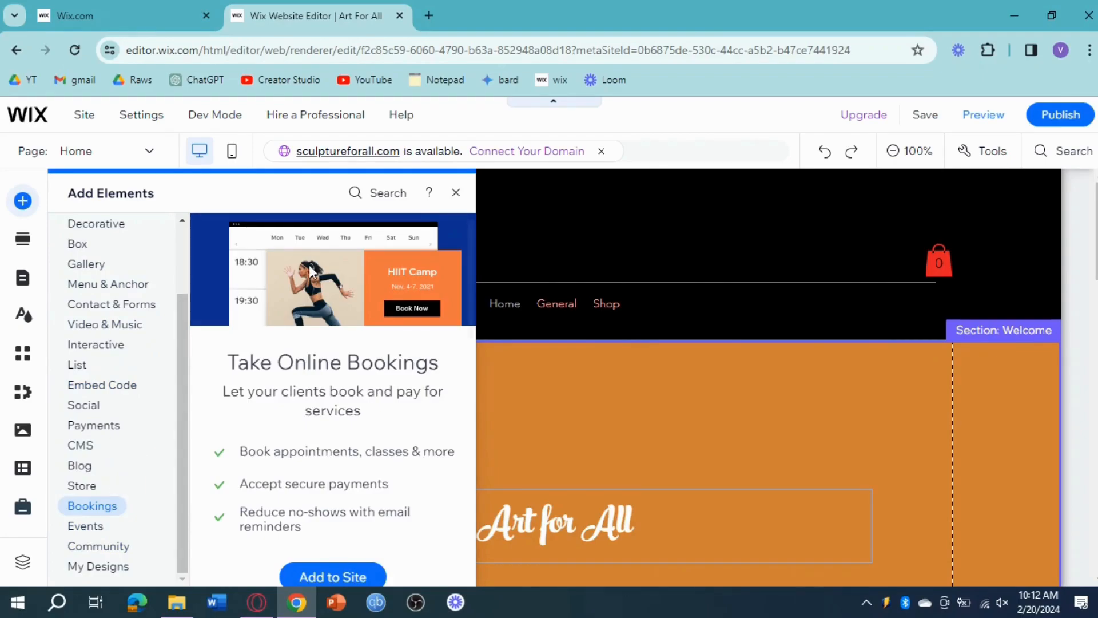
{"action": "left_click", "coordinate": [381, 195]}
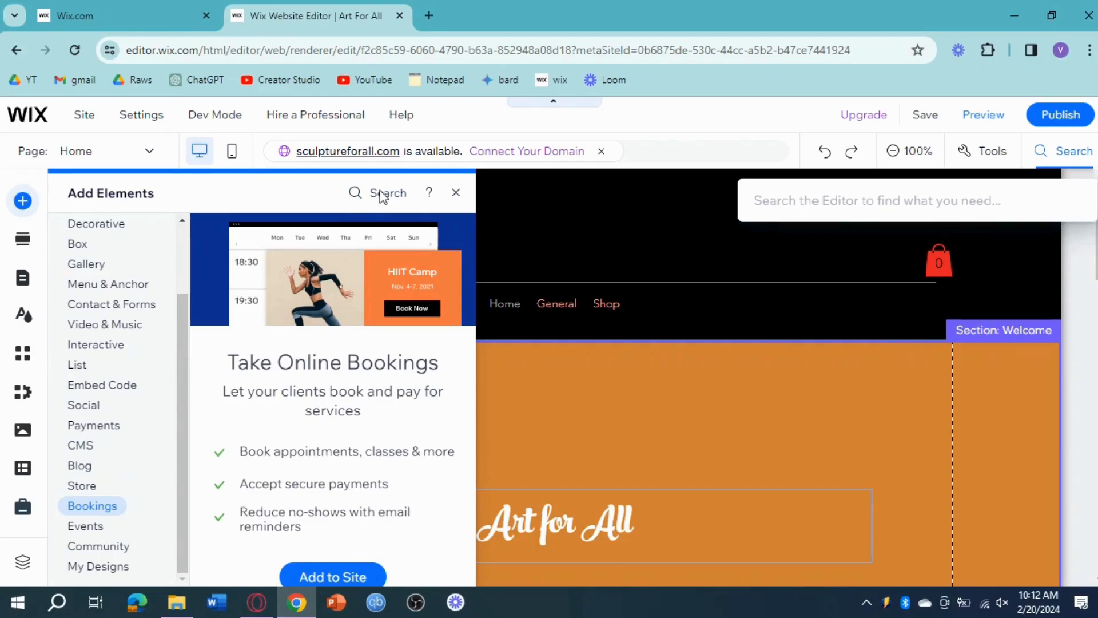
{"action": "type", "text": "member"}
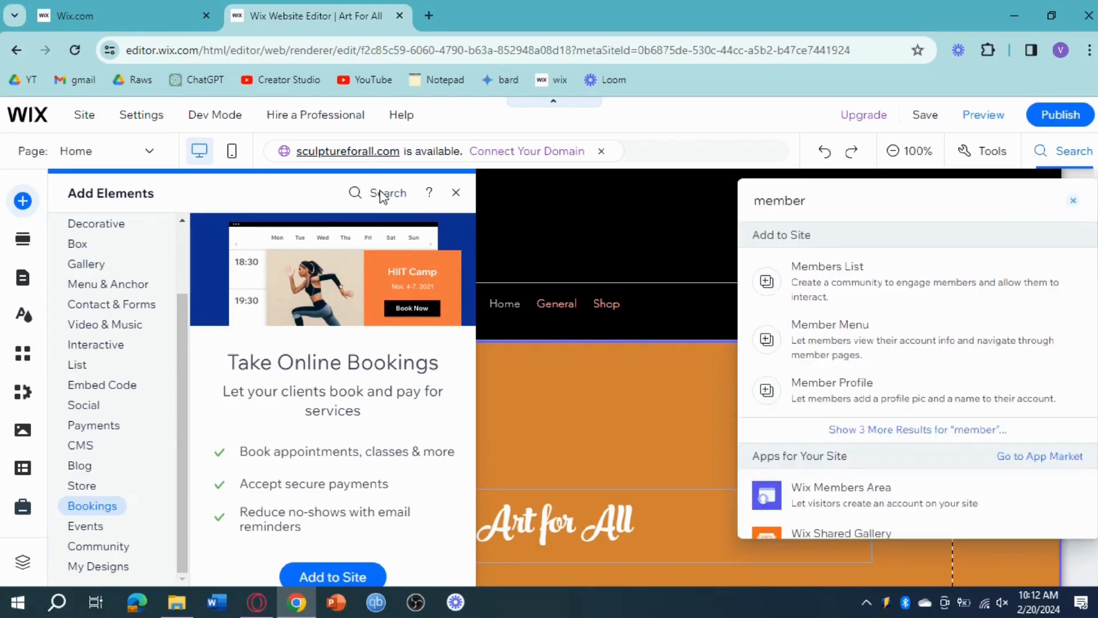
{"action": "scroll", "coordinate": [883, 490], "scroll_direction": "down", "scroll_amount": 3}
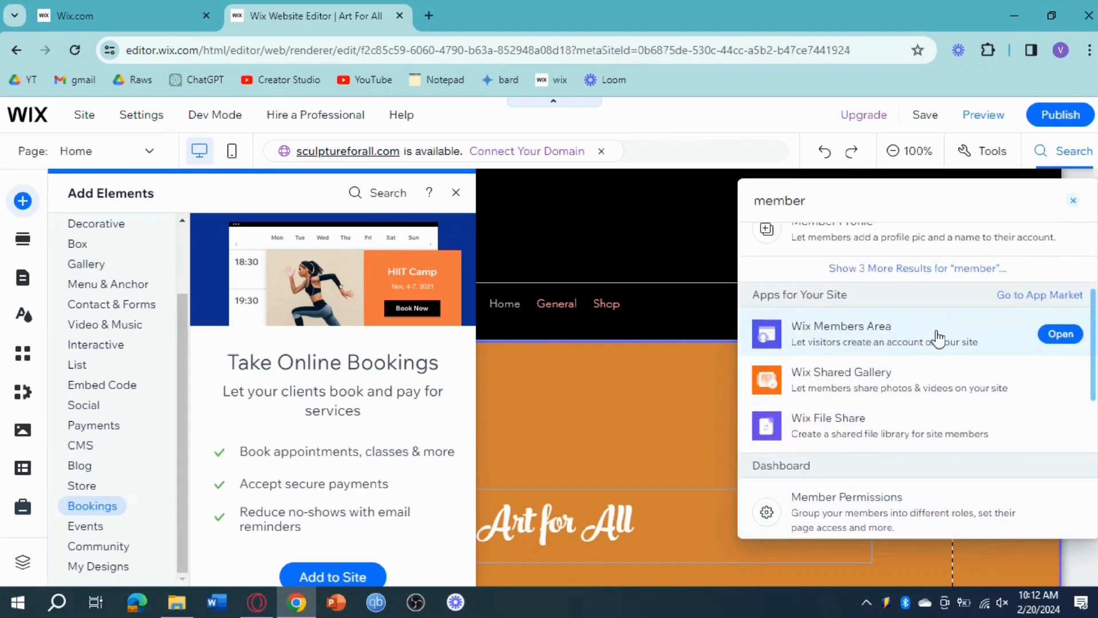
{"action": "left_click", "coordinate": [1062, 334]}
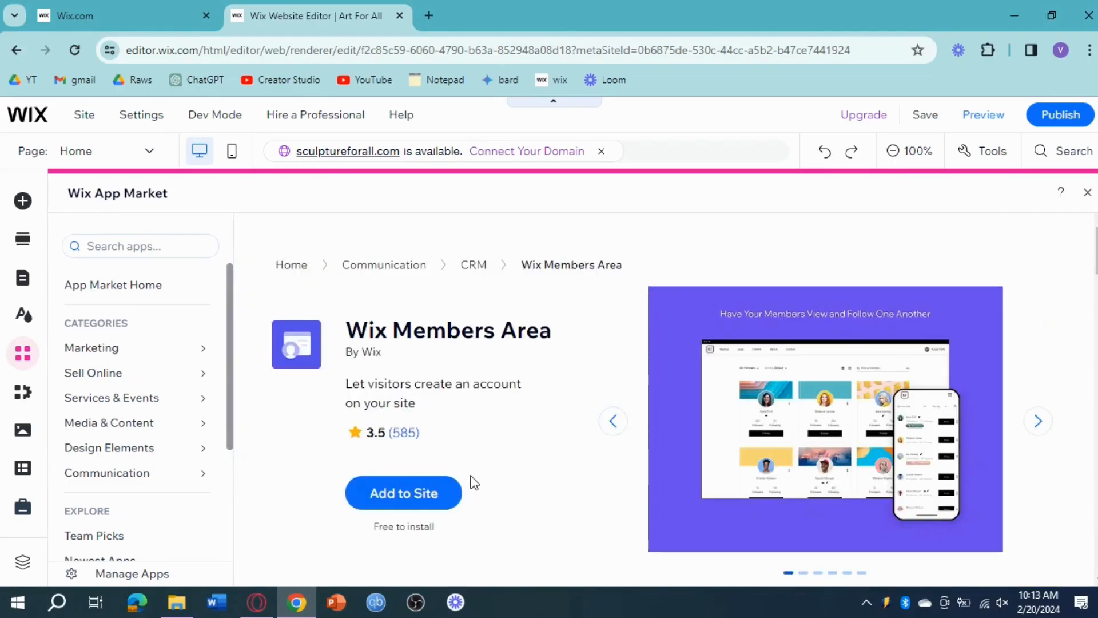
{"action": "left_click", "coordinate": [407, 497]}
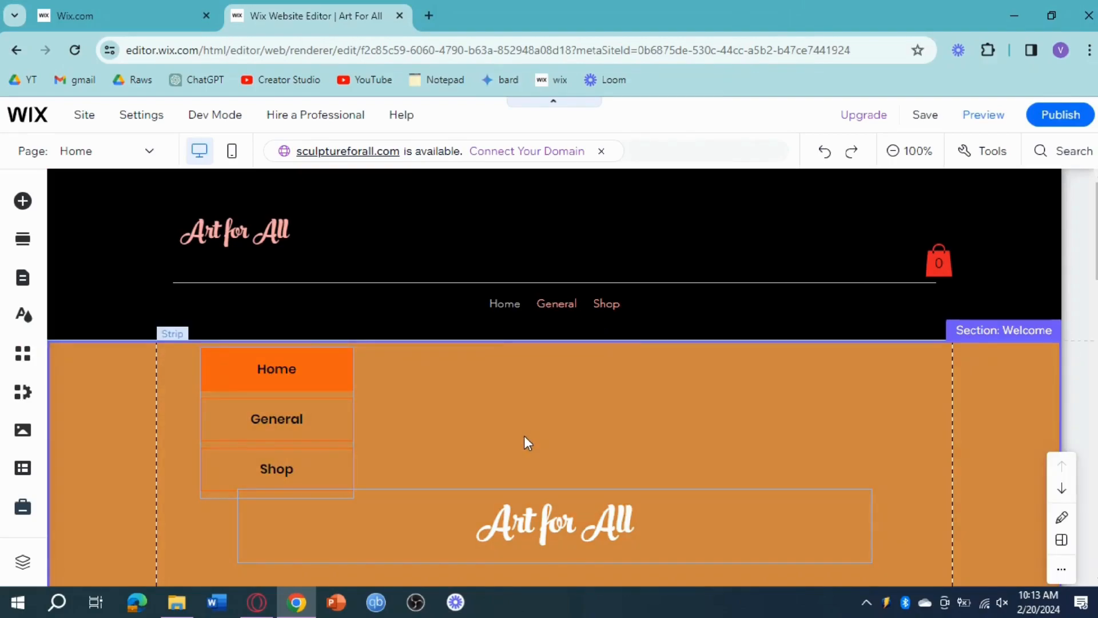
{"action": "left_click", "coordinate": [27, 204]}
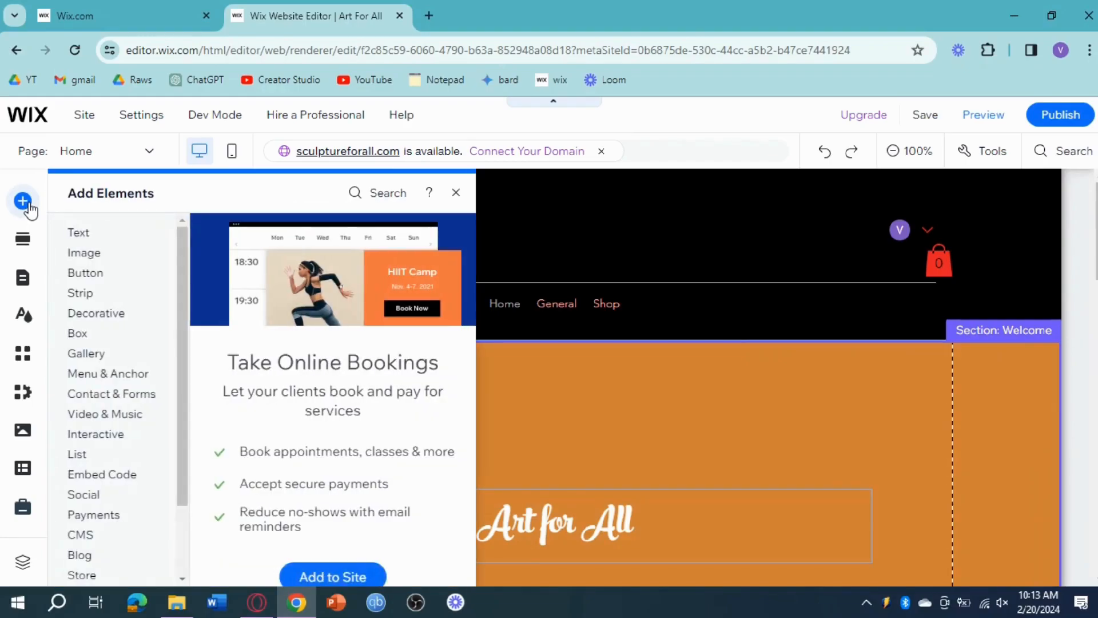
{"action": "left_click", "coordinate": [123, 474]}
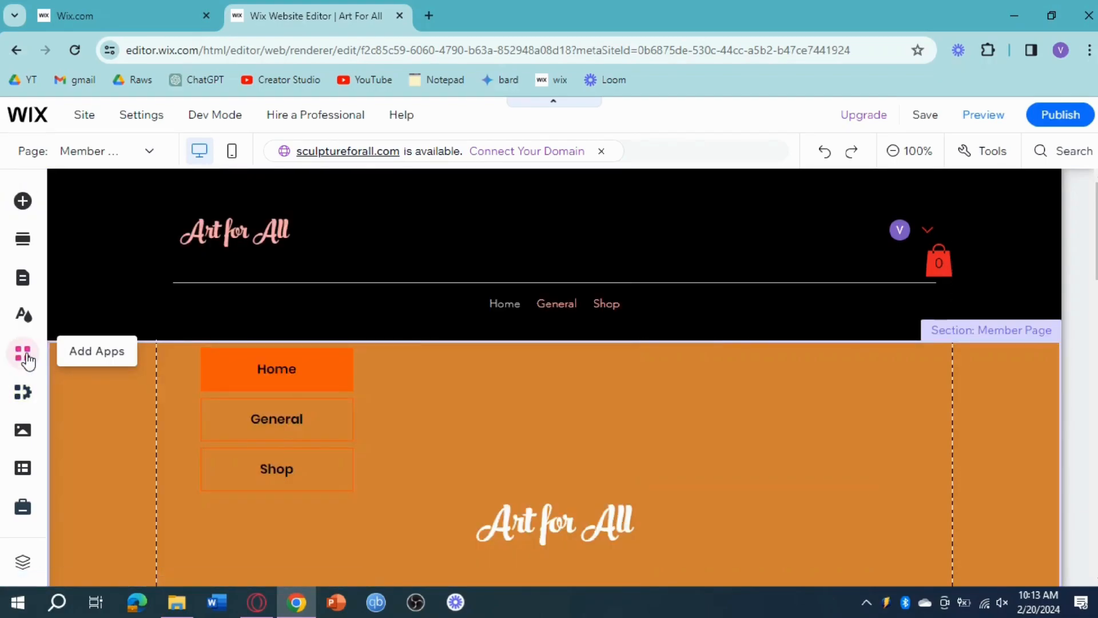
{"action": "left_click", "coordinate": [23, 286]}
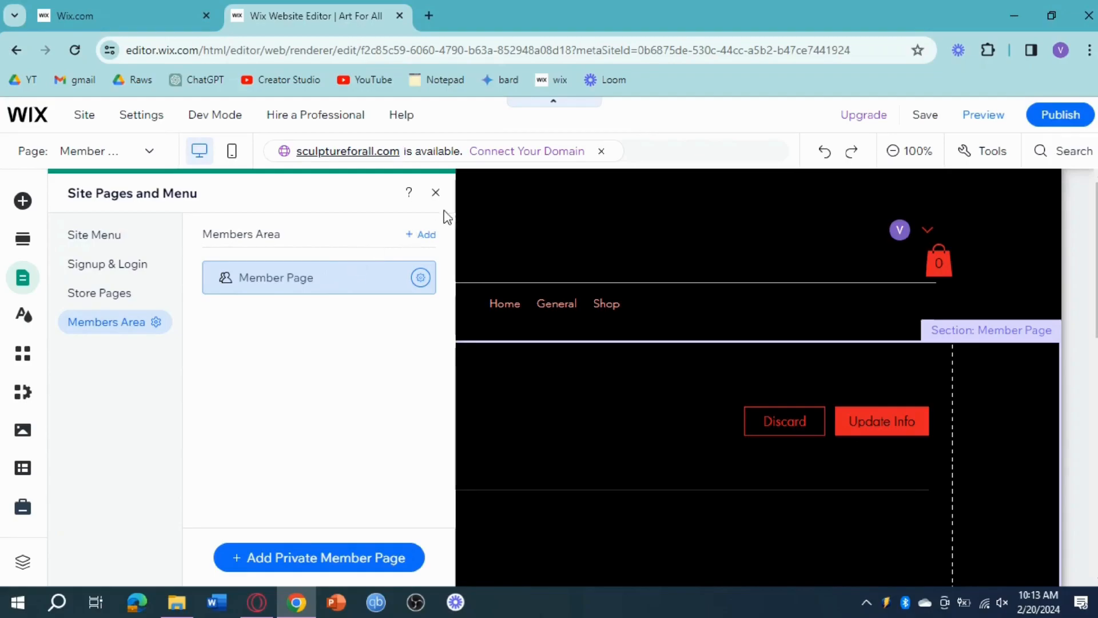
{"action": "left_click", "coordinate": [436, 193]}
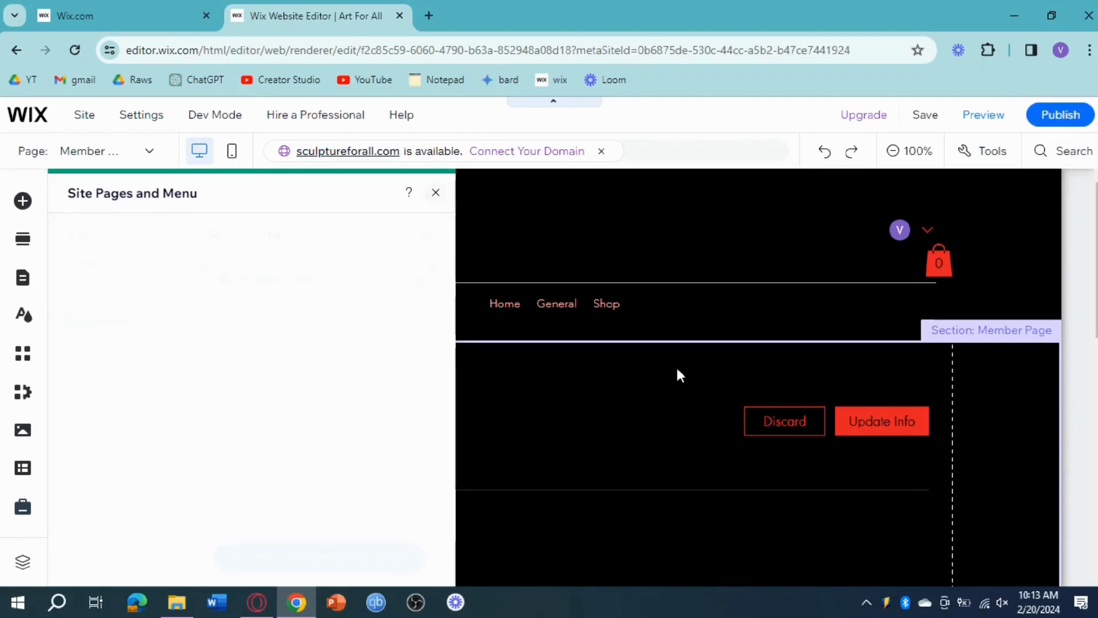
{"action": "scroll", "coordinate": [503, 401], "scroll_direction": "down", "scroll_amount": 3}
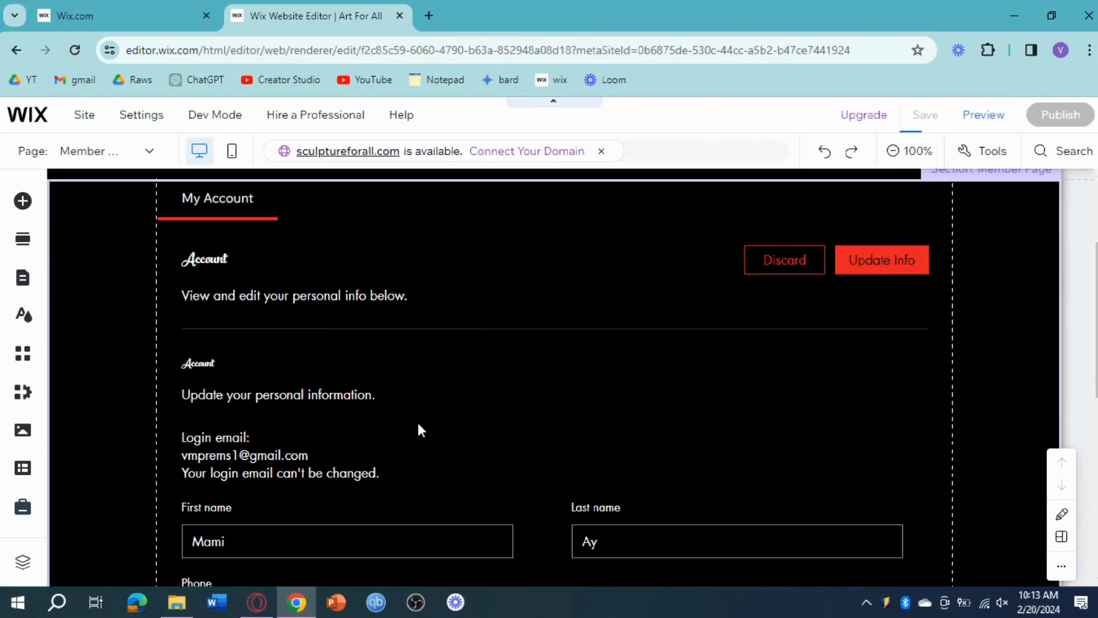
{"action": "scroll", "coordinate": [405, 434], "scroll_direction": "down", "scroll_amount": 3}
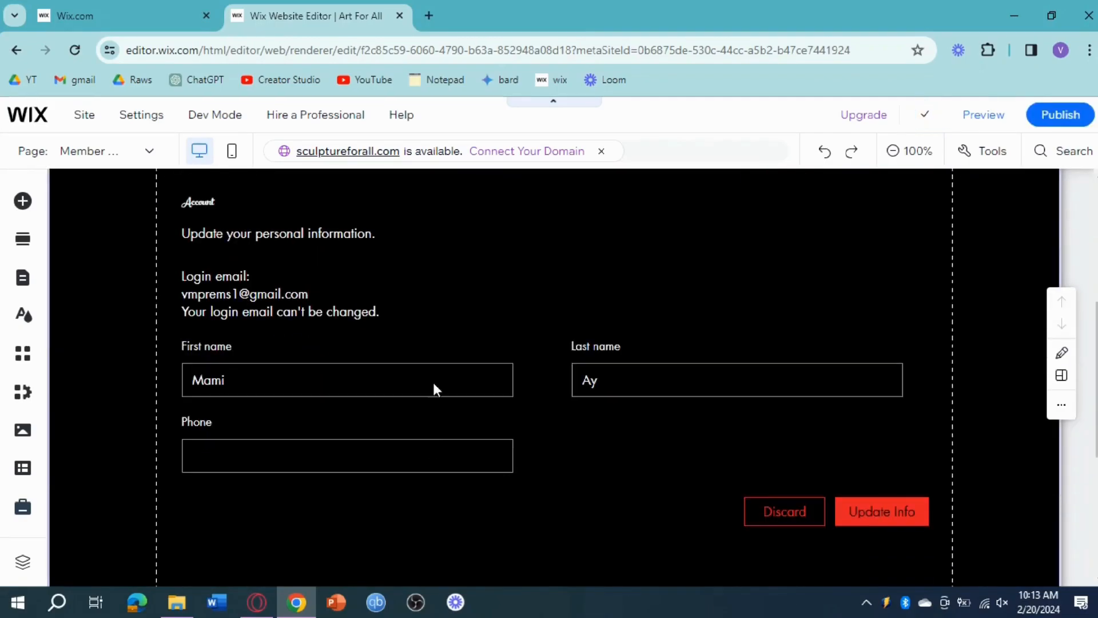
{"action": "scroll", "coordinate": [495, 434], "scroll_direction": "down", "scroll_amount": 3}
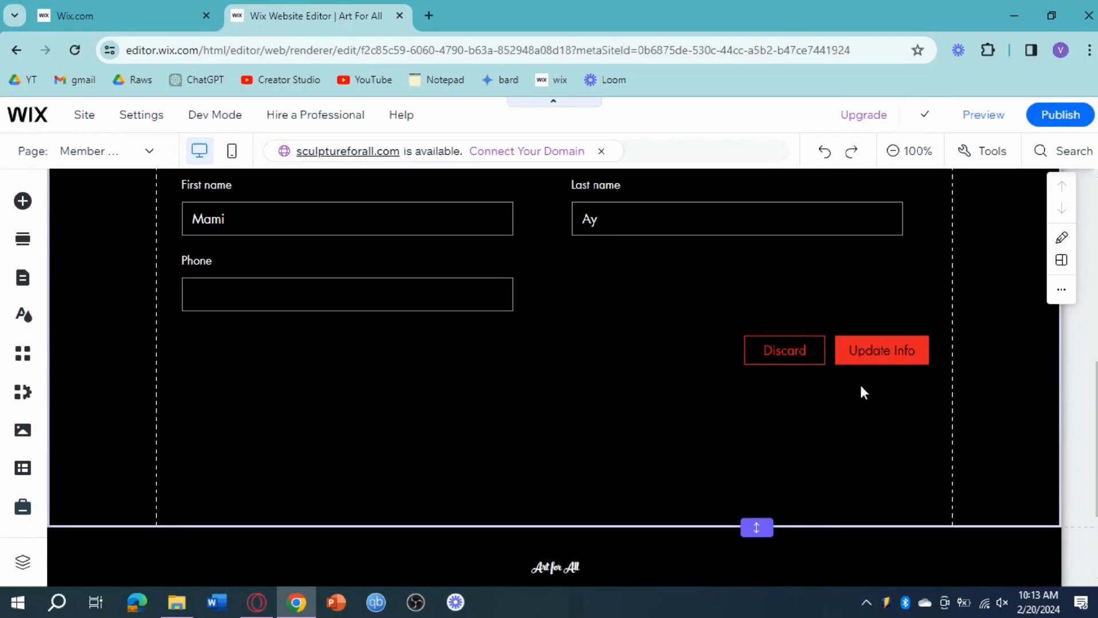
{"action": "scroll", "coordinate": [815, 392], "scroll_direction": "up", "scroll_amount": 9}
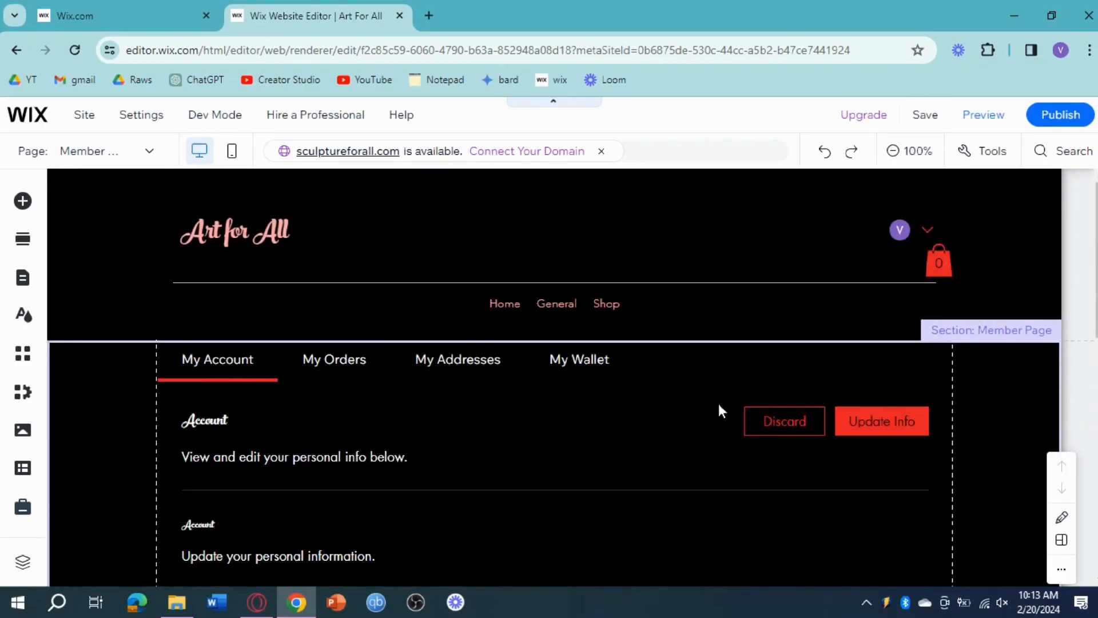
Add a private member page to the Members Area.
{"action": "left_click", "coordinate": [22, 280]}
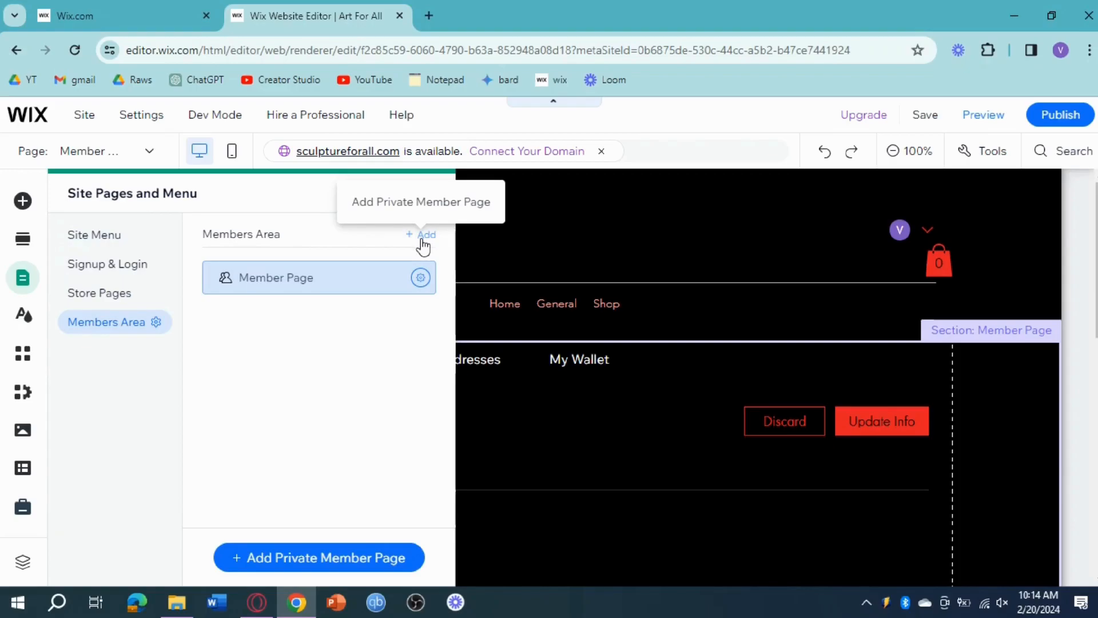
{"action": "left_click", "coordinate": [280, 547]}
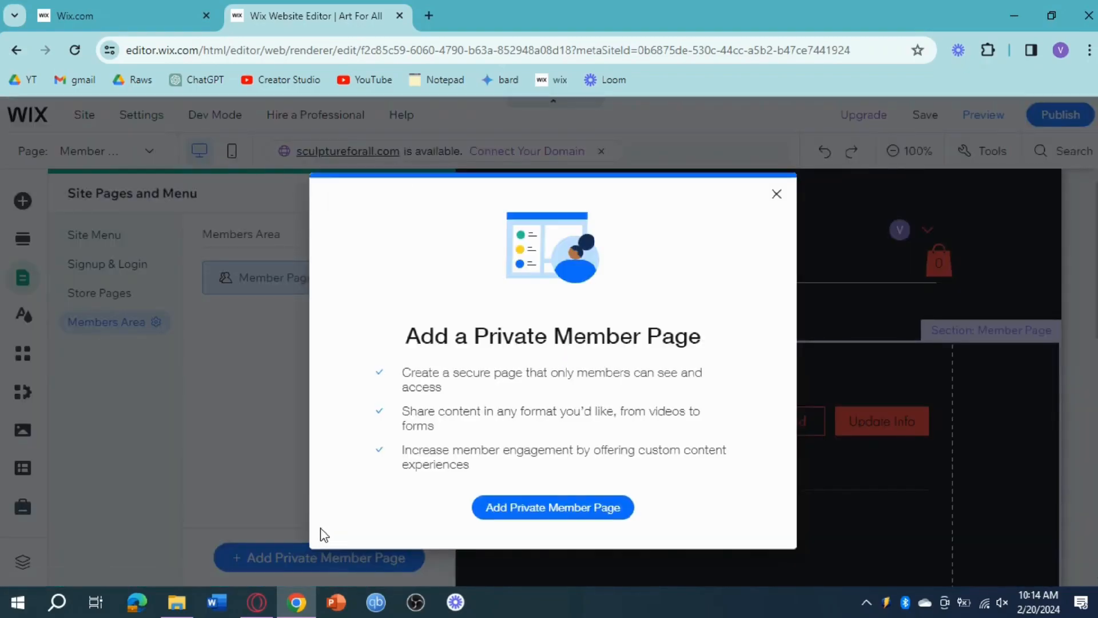
{"action": "left_click", "coordinate": [564, 519]}
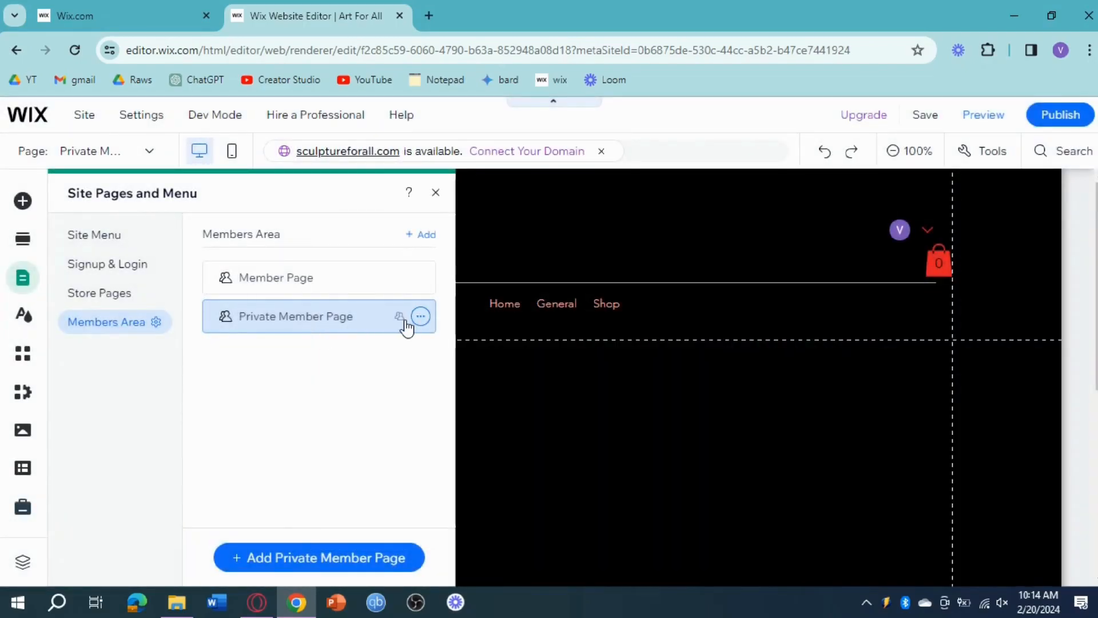
Review the Private Member Page's layout, permissions and SEO basics settings.
{"action": "left_click", "coordinate": [423, 319]}
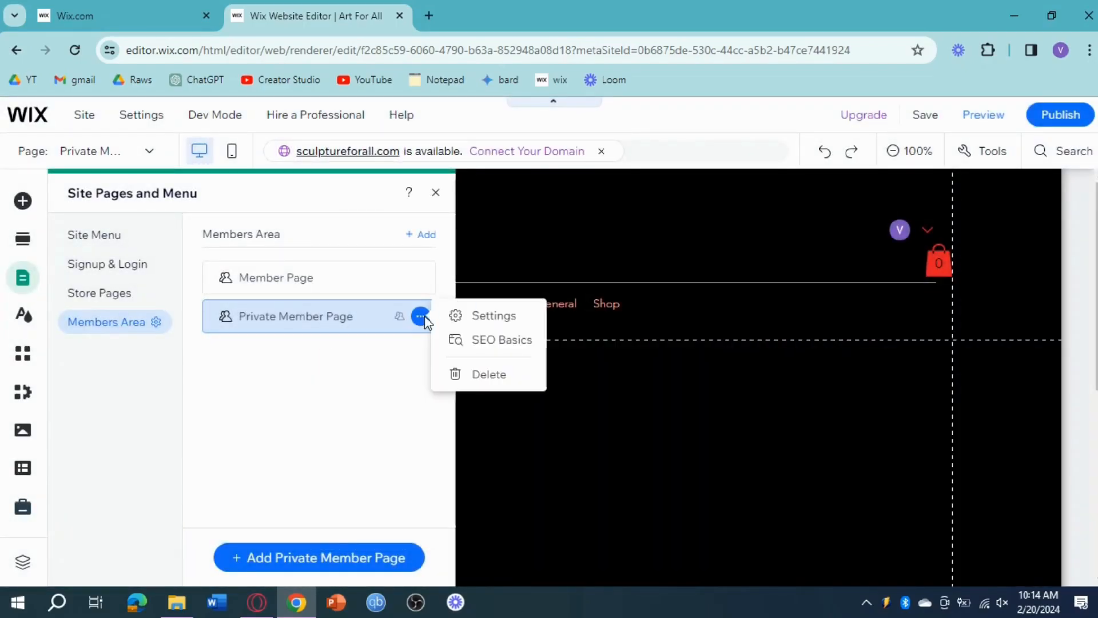
{"action": "left_click", "coordinate": [488, 328]}
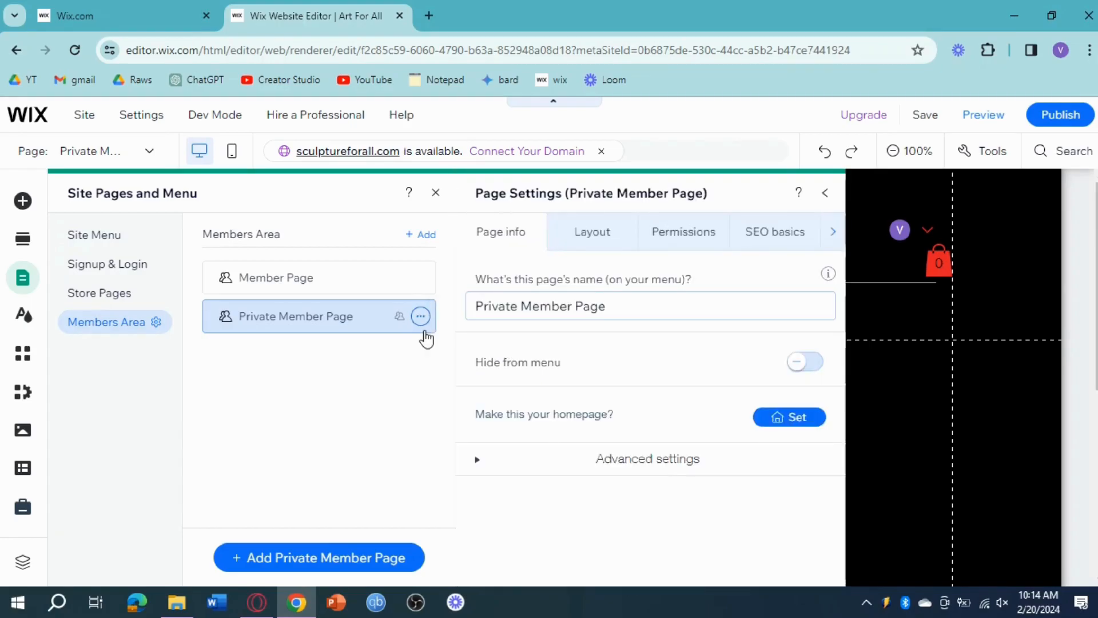
{"action": "left_click", "coordinate": [601, 231]}
{"action": "left_click", "coordinate": [689, 241]}
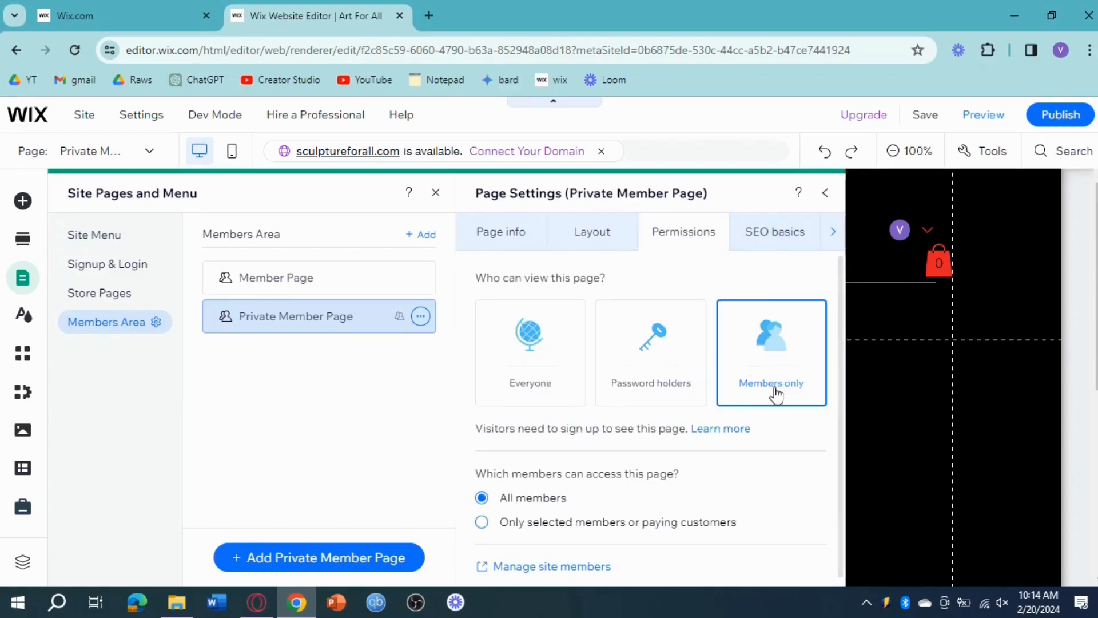
{"action": "left_click", "coordinate": [770, 243]}
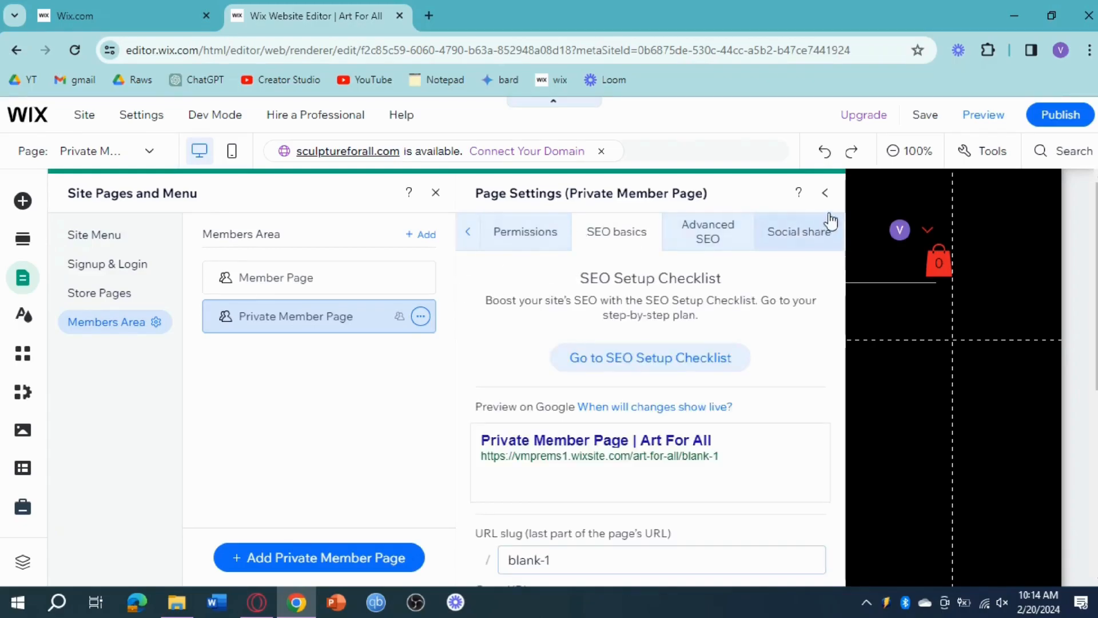
{"action": "left_click", "coordinate": [825, 192]}
{"action": "left_click", "coordinate": [436, 192]}
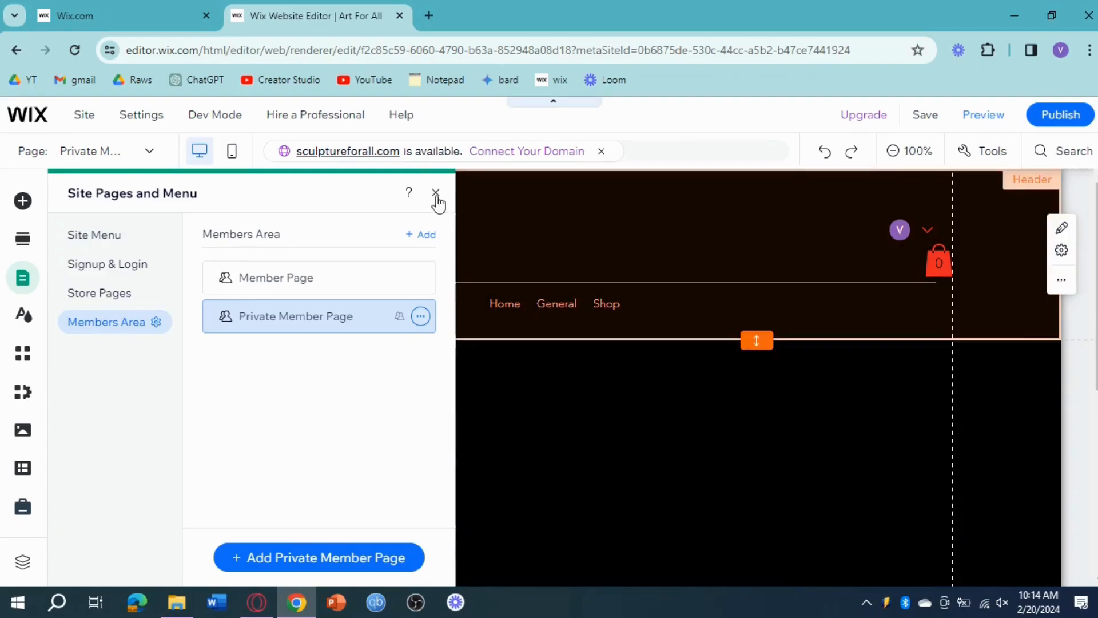
Look over the private member page's section and browse the Video & Music and Contact & Forms elements.
{"action": "scroll", "coordinate": [708, 414], "scroll_direction": "down", "scroll_amount": 3}
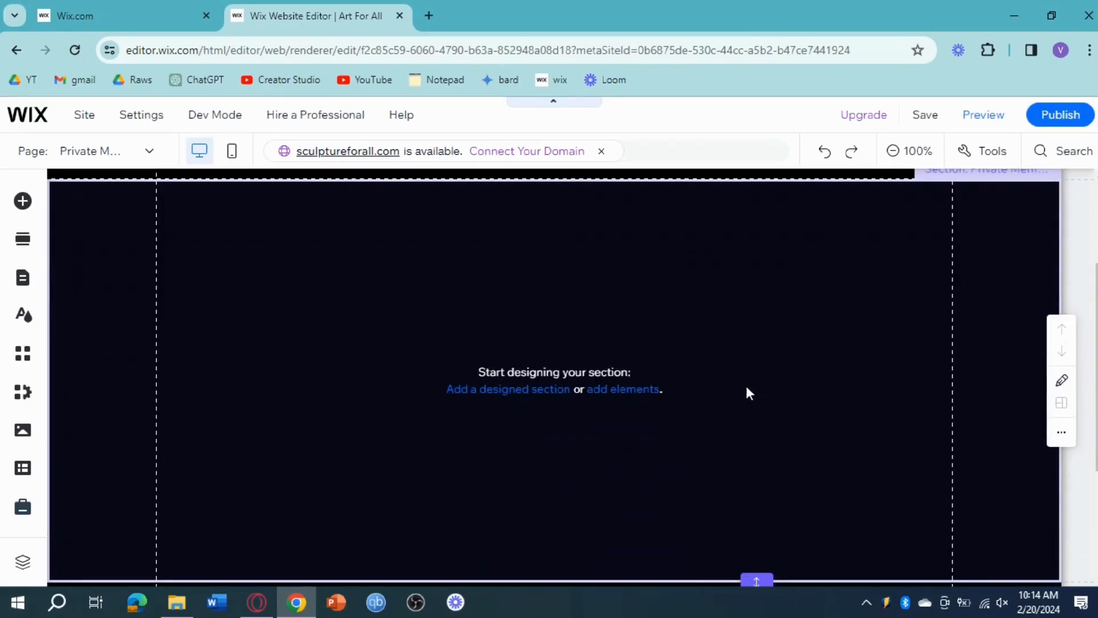
{"action": "scroll", "coordinate": [681, 401], "scroll_direction": "down", "scroll_amount": 3}
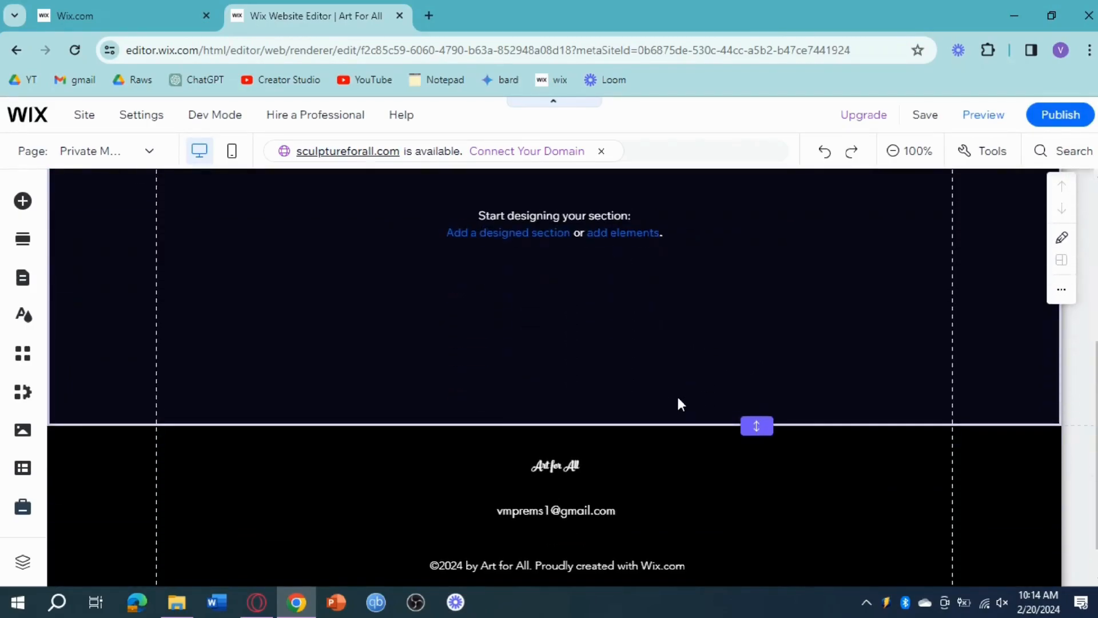
{"action": "scroll", "coordinate": [679, 401], "scroll_direction": "up", "scroll_amount": 3}
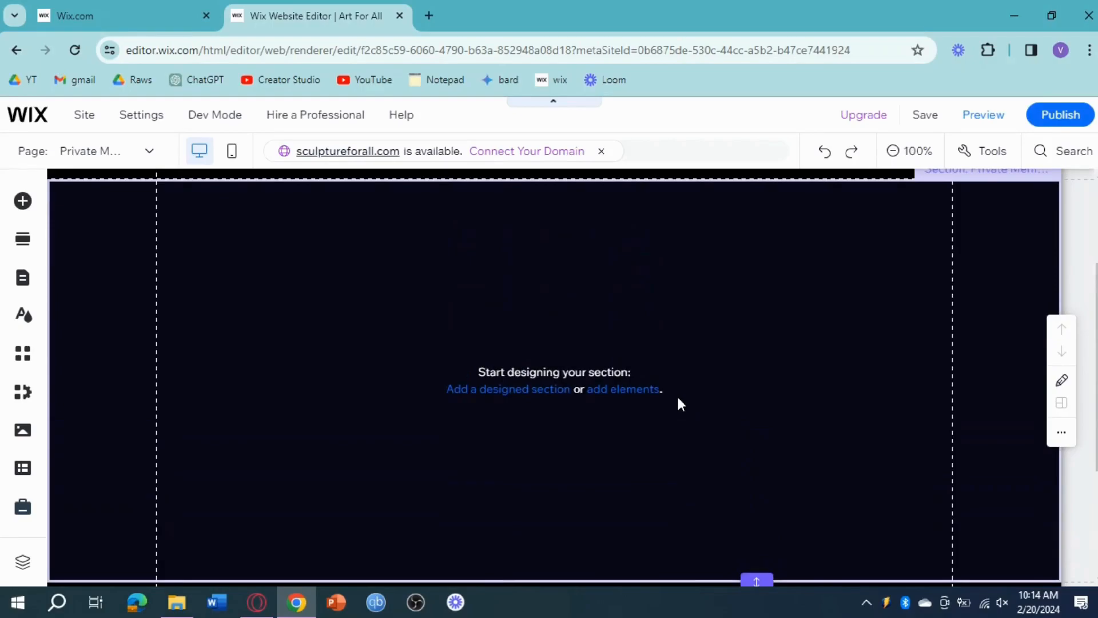
{"action": "left_click", "coordinate": [23, 201]}
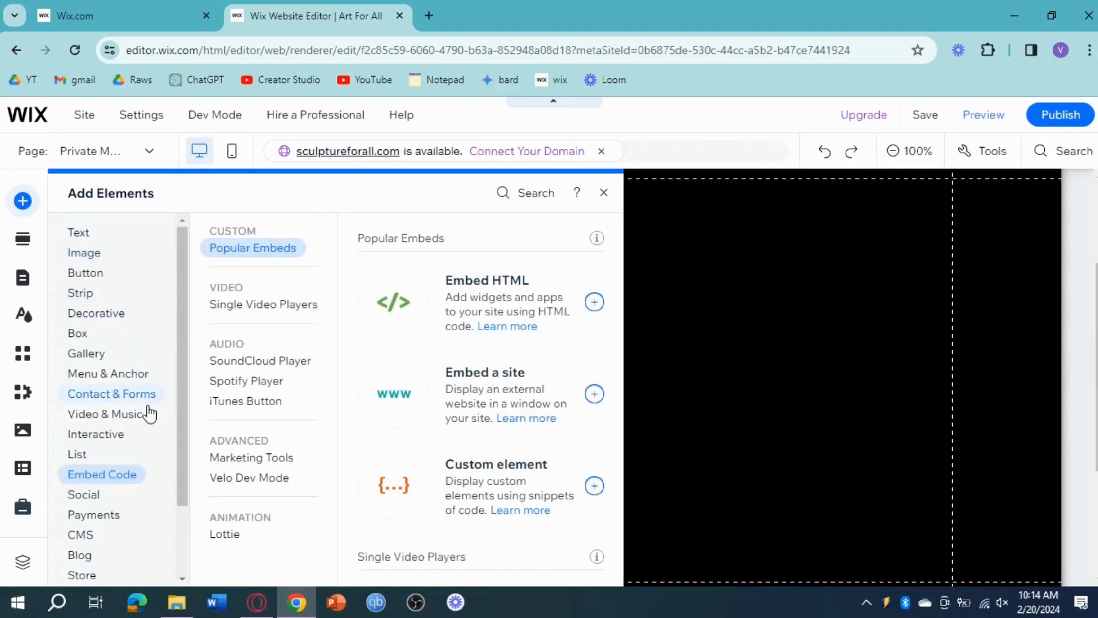
{"action": "left_click", "coordinate": [150, 413]}
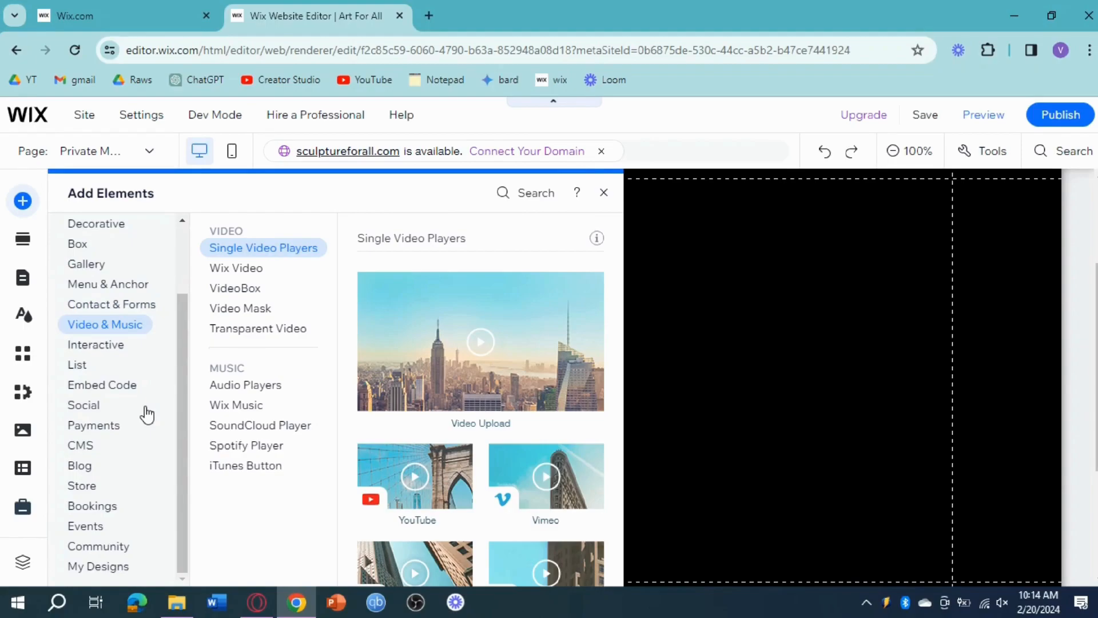
{"action": "scroll", "coordinate": [147, 414], "scroll_direction": "up", "scroll_amount": 2}
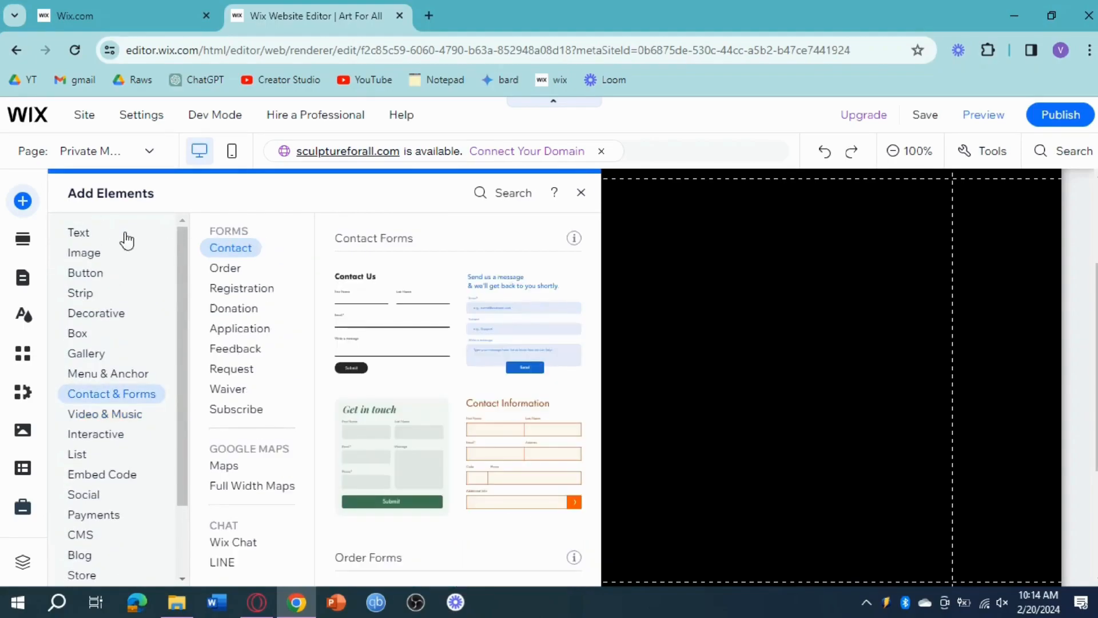
Search the editor for "login" and place a Login Bar in the private member page's empty section.
{"action": "left_click", "coordinate": [518, 199]}
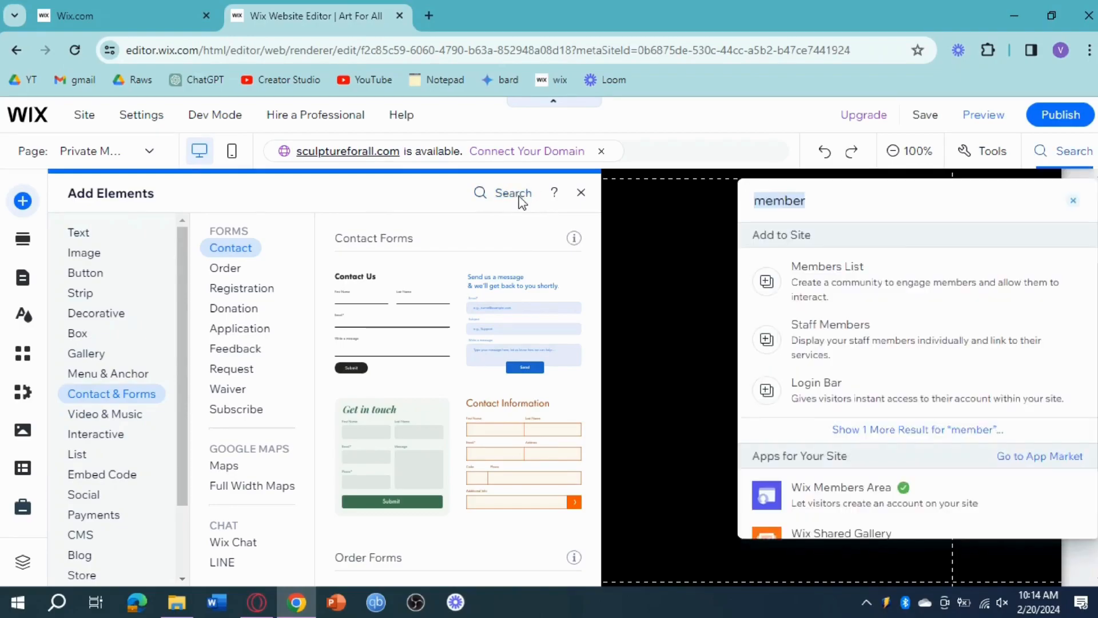
{"action": "type", "text": "login"}
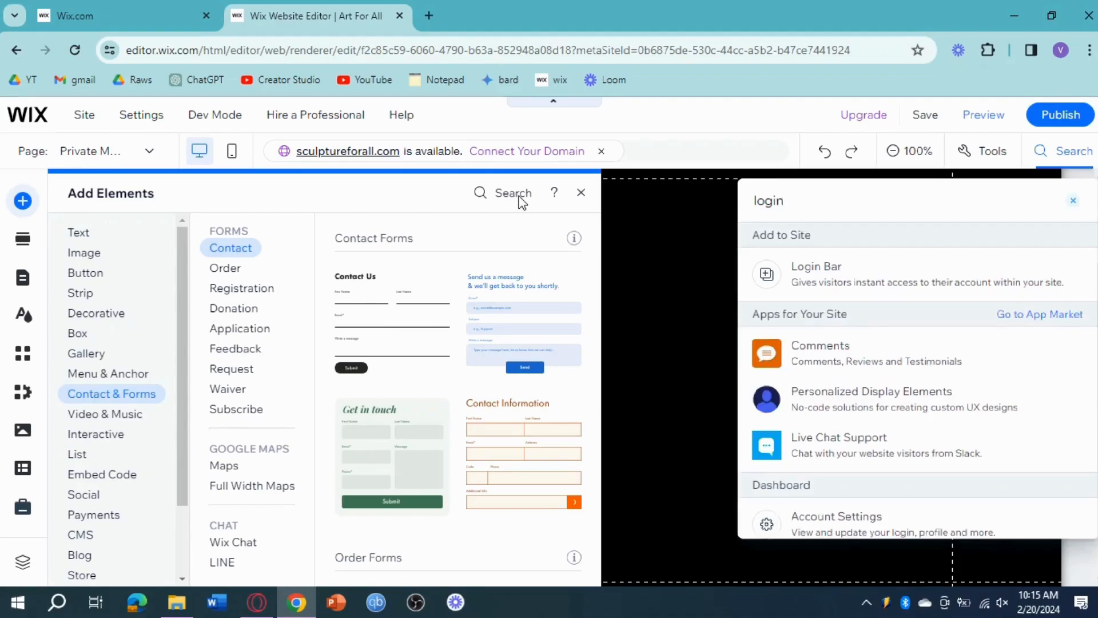
{"action": "left_click", "coordinate": [816, 291]}
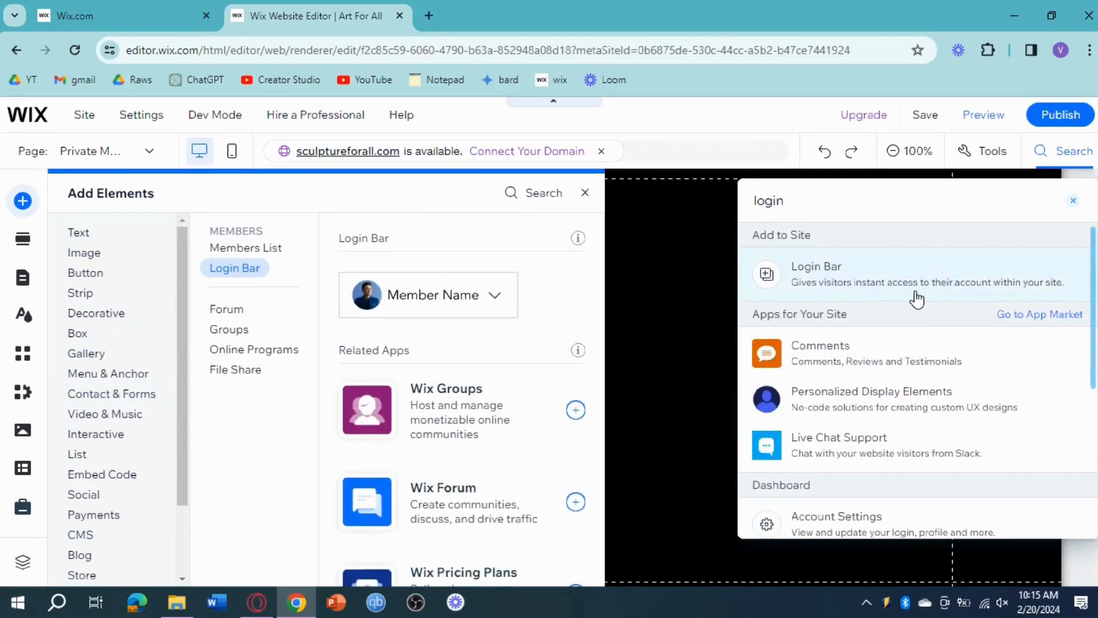
{"action": "scroll", "coordinate": [988, 444], "scroll_direction": "down", "scroll_amount": 3}
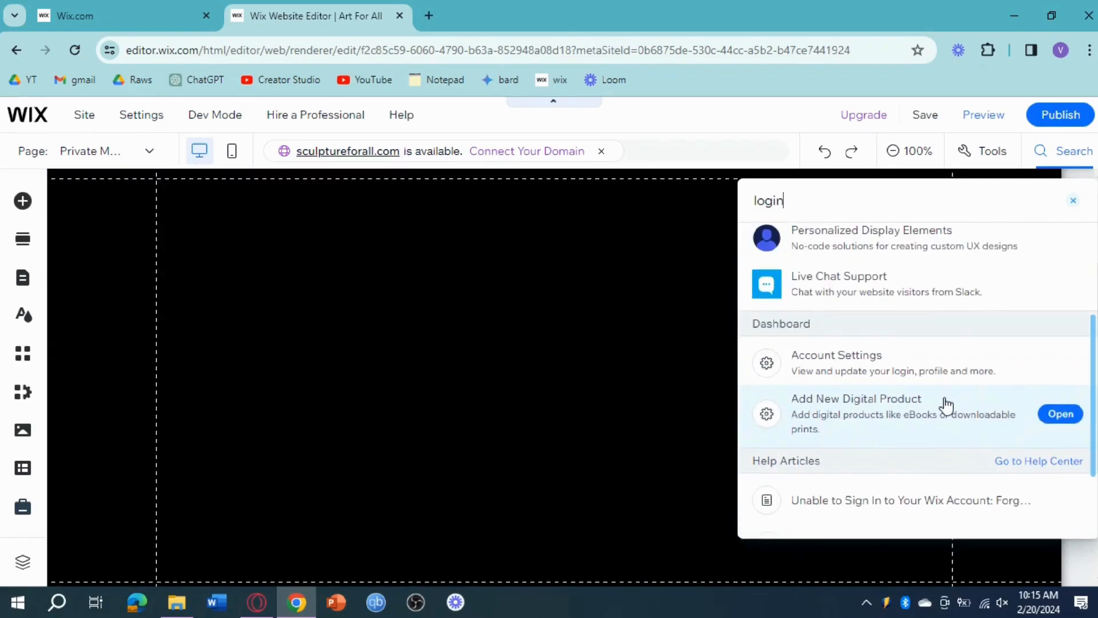
{"action": "scroll", "coordinate": [945, 406], "scroll_direction": "down", "scroll_amount": 2}
{"action": "scroll", "coordinate": [947, 405], "scroll_direction": "up", "scroll_amount": 5}
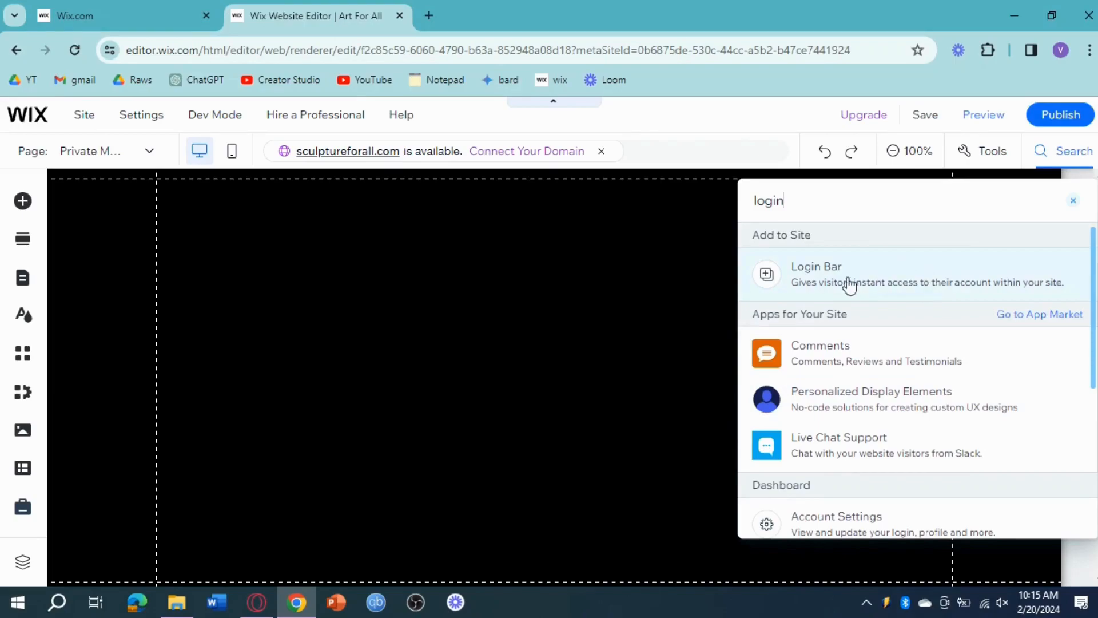
{"action": "left_click", "coordinate": [893, 296]}
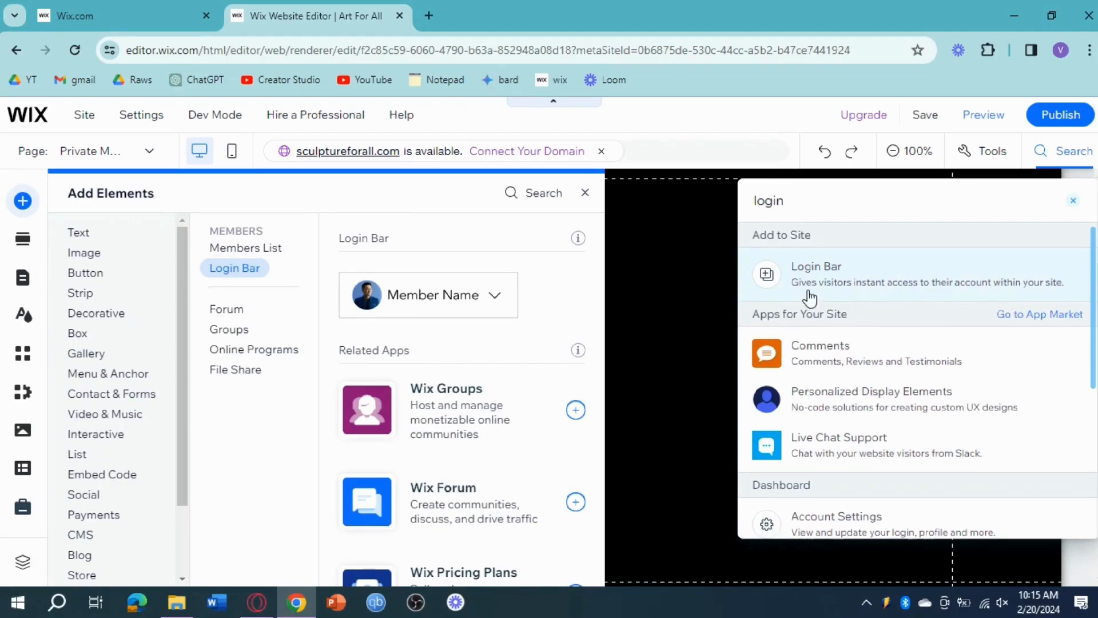
{"action": "left_click", "coordinate": [861, 278]}
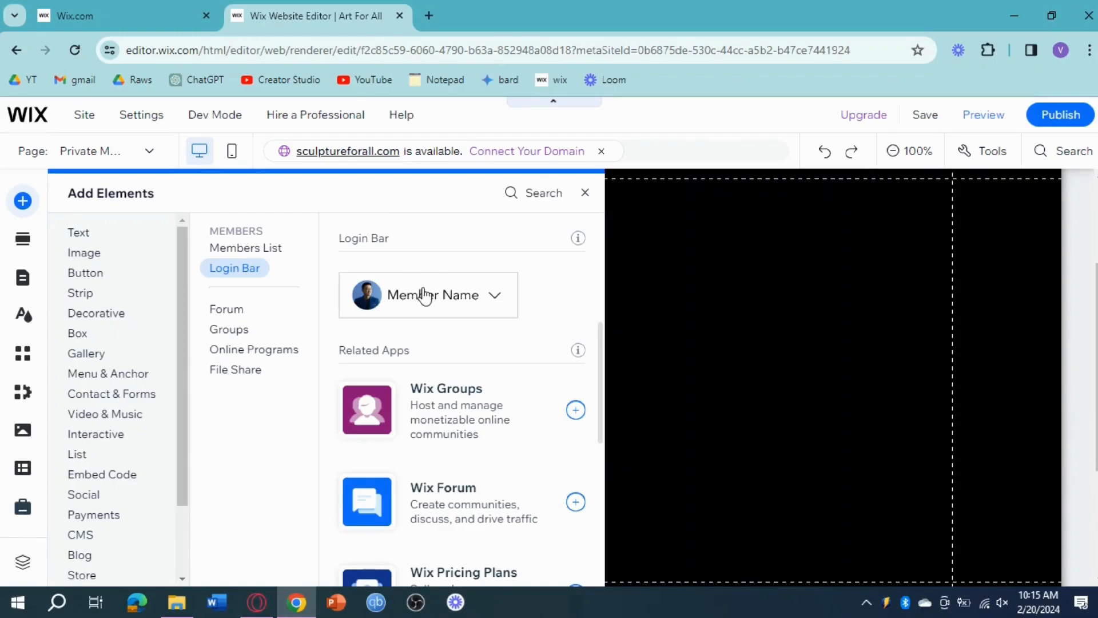
{"action": "left_click_drag", "start_coordinate": [422, 289], "coordinate": [746, 370]}
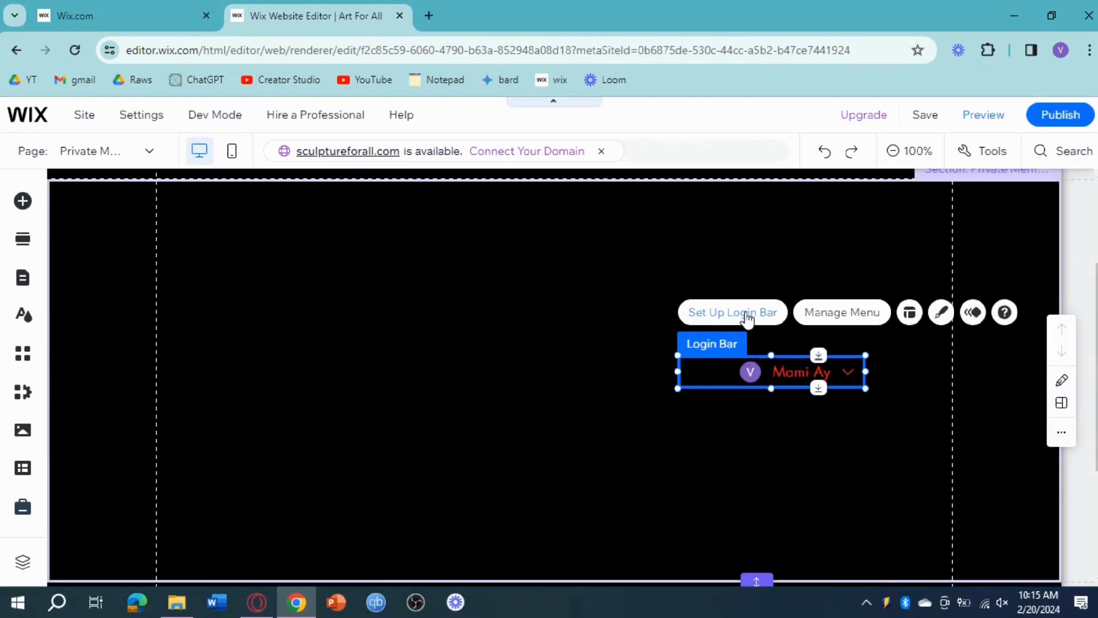
Review the new login bar's settings and open the additional signup and login settings from its member signup settings.
{"action": "left_click", "coordinate": [747, 318]}
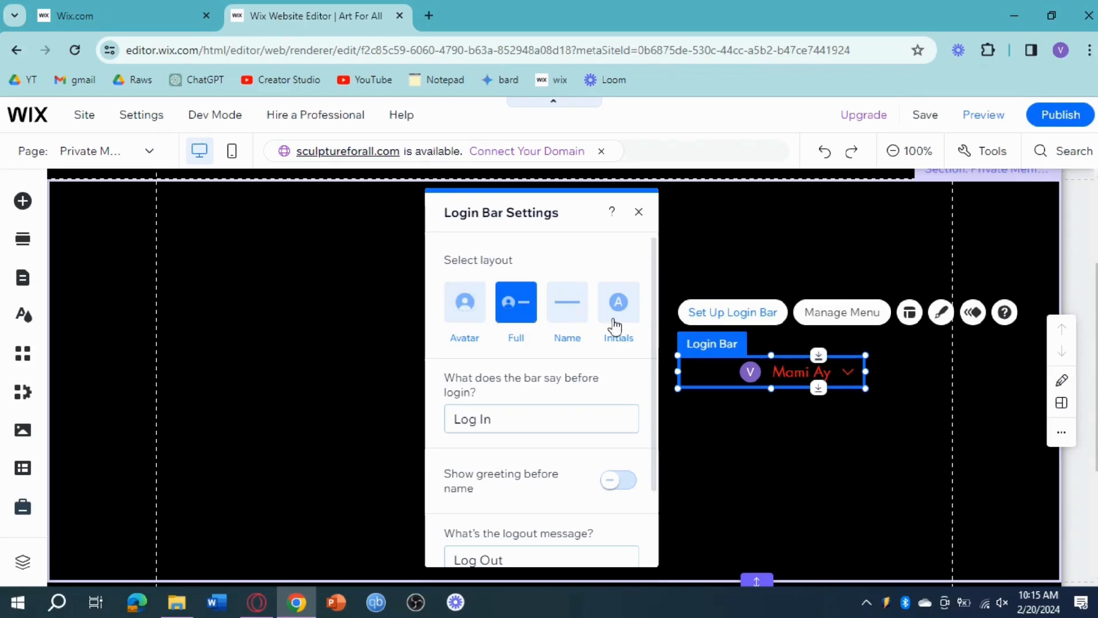
{"action": "scroll", "coordinate": [578, 369], "scroll_direction": "down", "scroll_amount": 2}
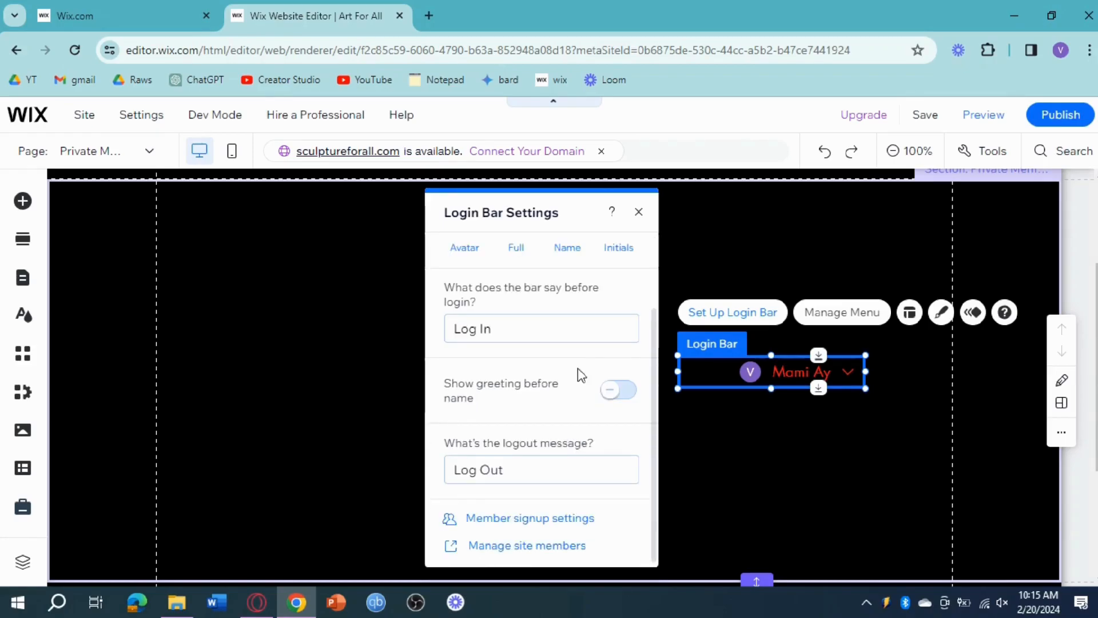
{"action": "left_click", "coordinate": [542, 519]}
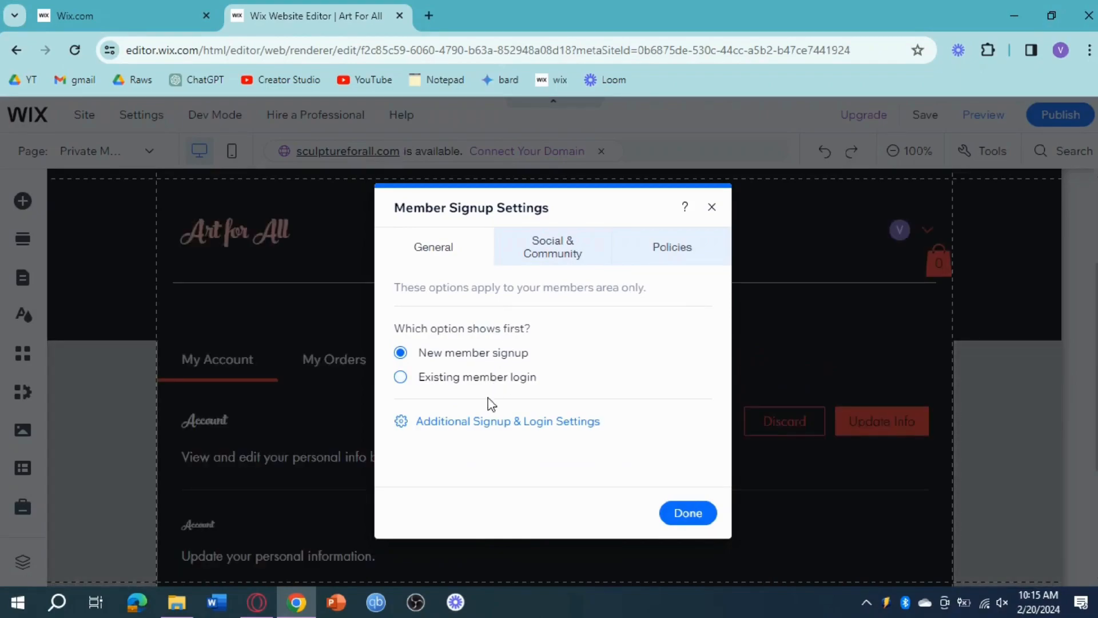
{"action": "left_click", "coordinate": [503, 423]}
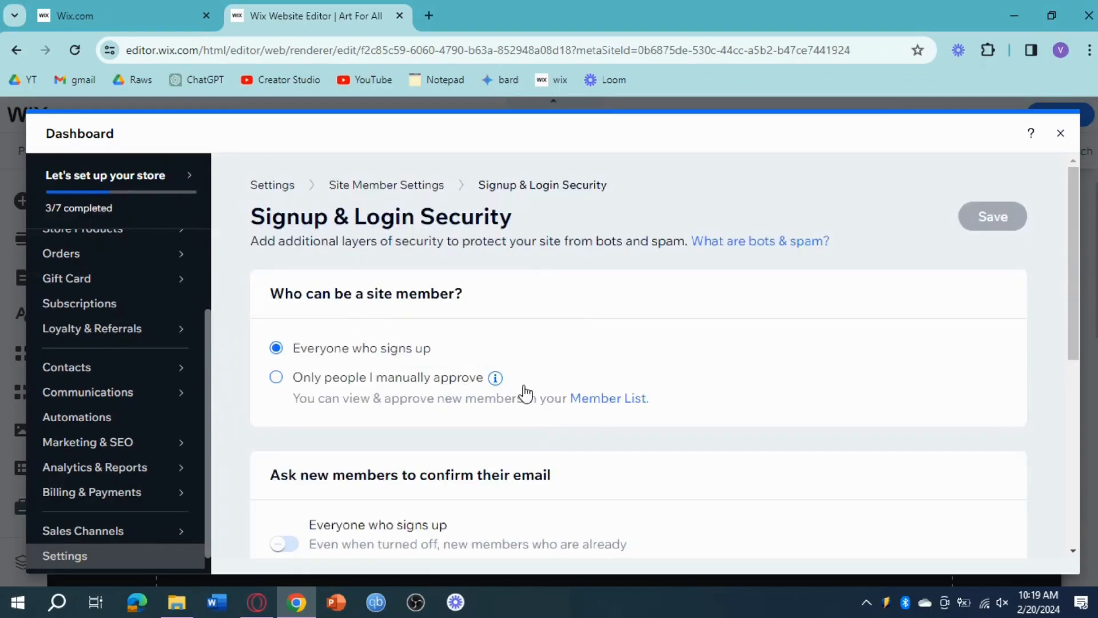
Require everyone who signs up to confirm their email, save the signup and login security settings, and close the dashboard.
{"action": "scroll", "coordinate": [452, 416], "scroll_direction": "down", "scroll_amount": 3}
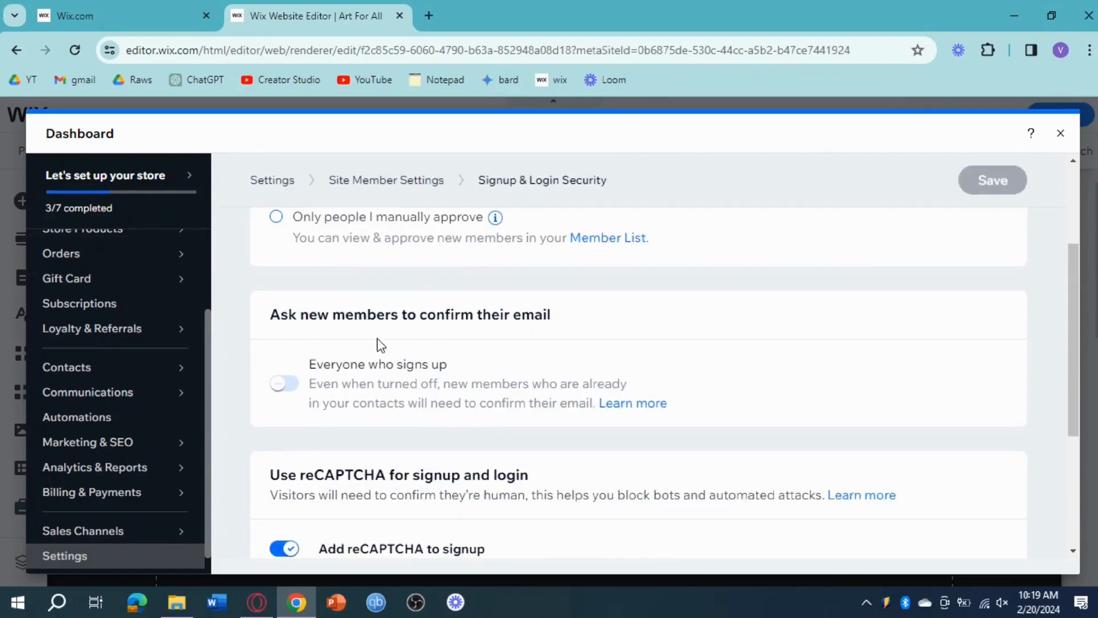
{"action": "scroll", "coordinate": [449, 360], "scroll_direction": "down", "scroll_amount": 3}
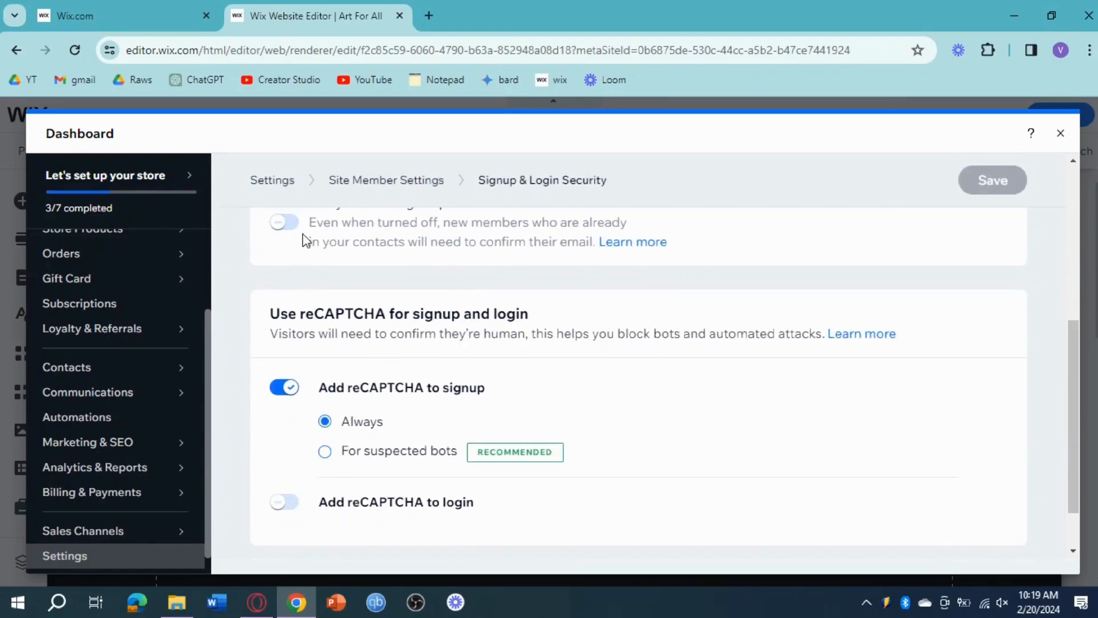
{"action": "left_click", "coordinate": [283, 223]}
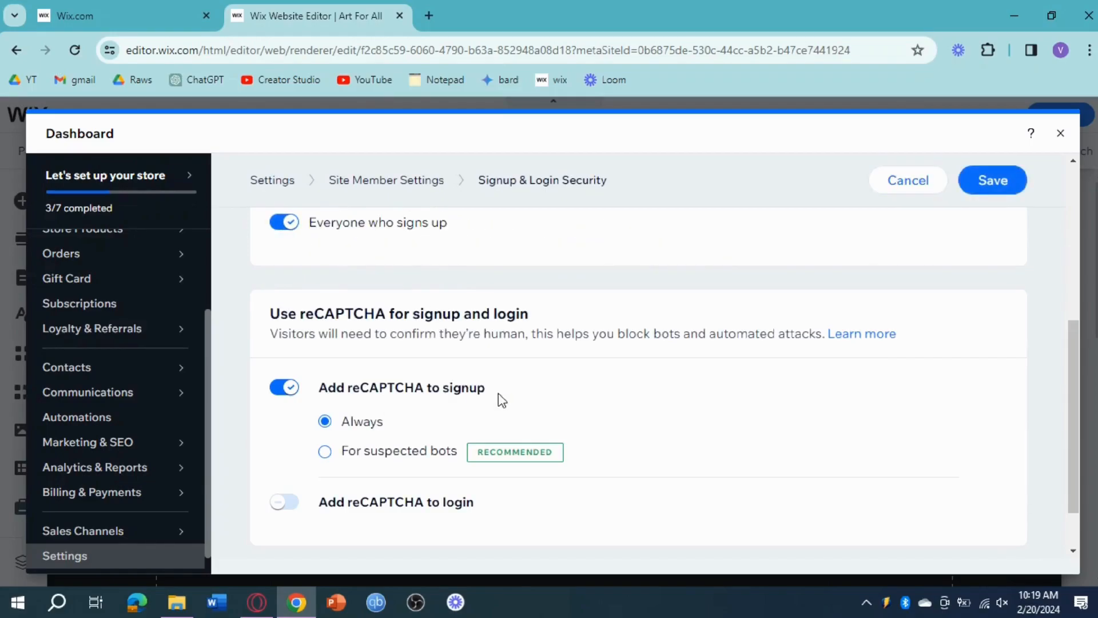
{"action": "scroll", "coordinate": [507, 388], "scroll_direction": "down", "scroll_amount": 1}
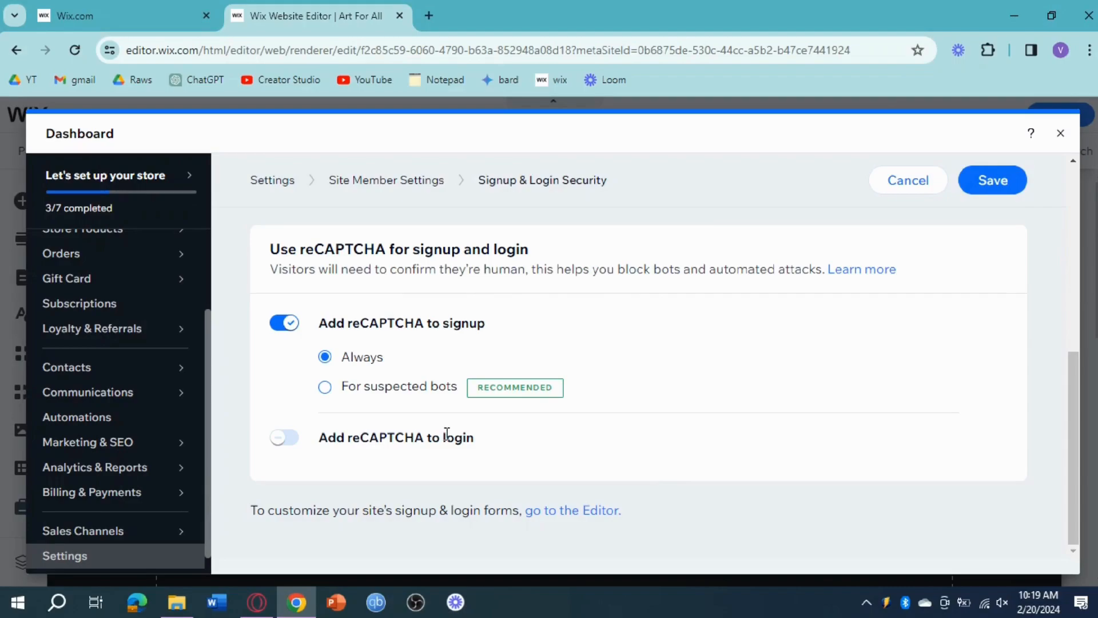
{"action": "left_click", "coordinate": [1001, 184]}
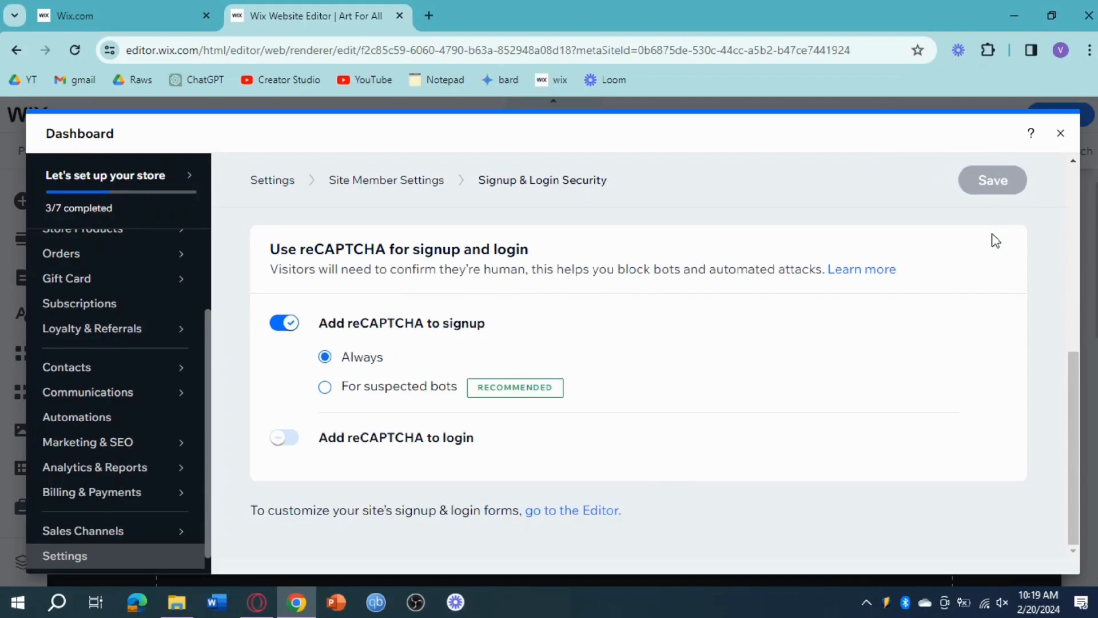
{"action": "left_click", "coordinate": [1059, 135]}
Preview the site and expand the member menu of the login bar in the header.
{"action": "left_click", "coordinate": [979, 115]}
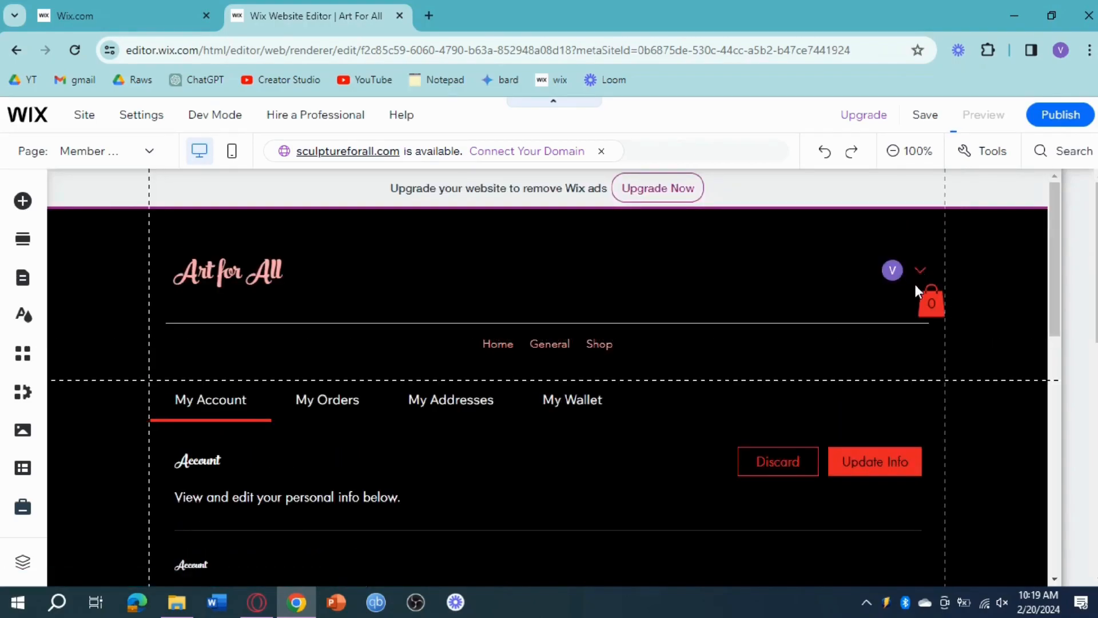
{"action": "left_click", "coordinate": [922, 242]}
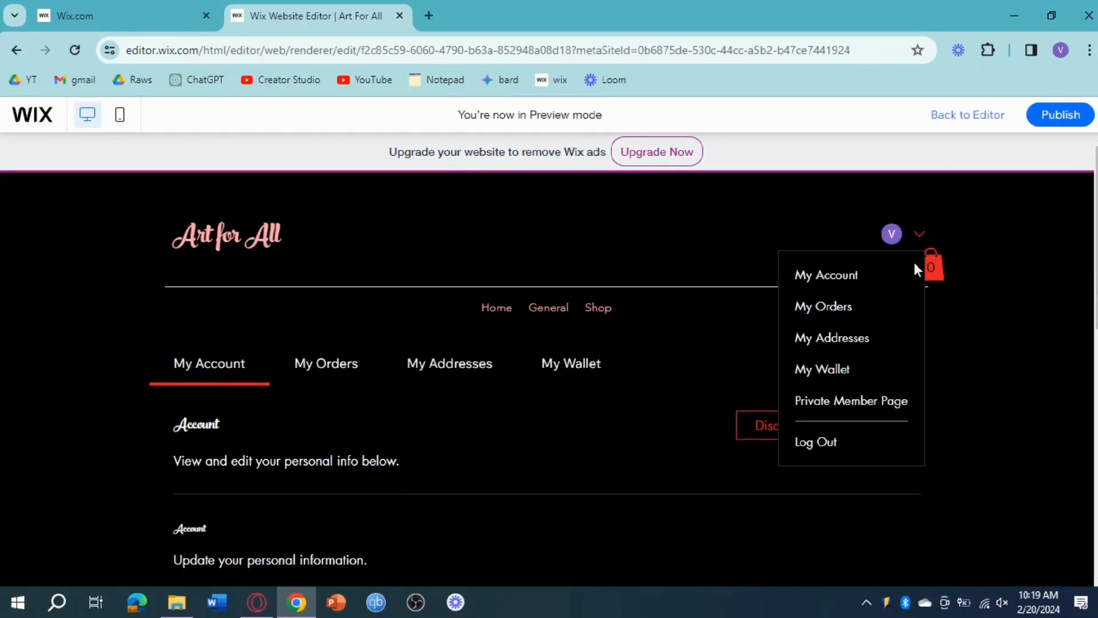